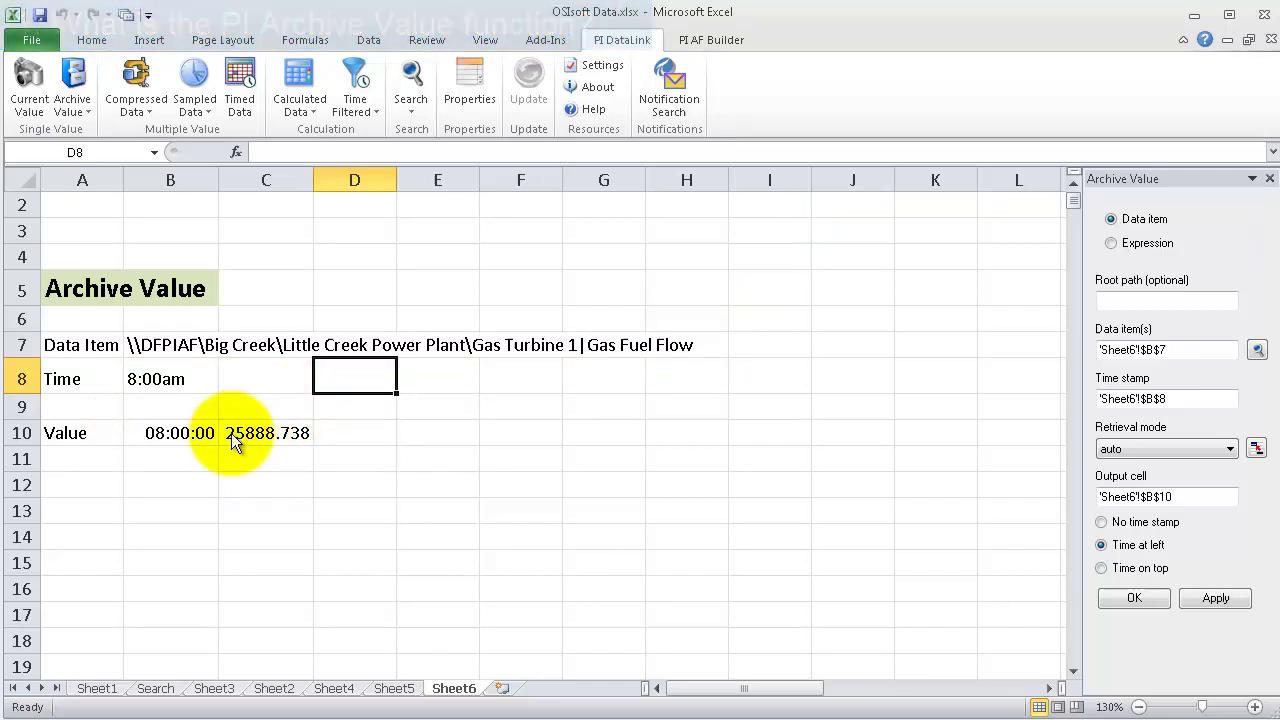
Select cell A12 to hold a new 'Data Item' label for the second lookup block
click(84, 486)
text(Data Item)
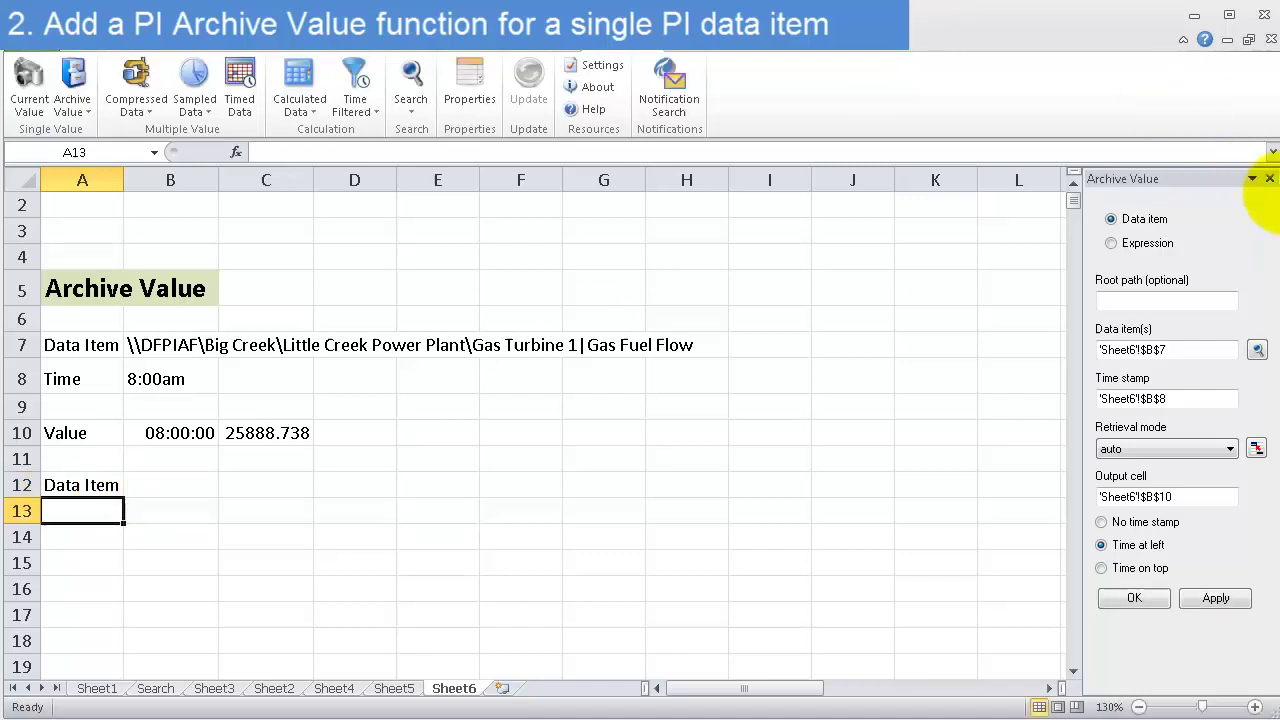
Insert the Little Creek Gas Turbine 2 Compressor Discharge Pressure path into B12 via PI DataLink Search
click(1270, 179)
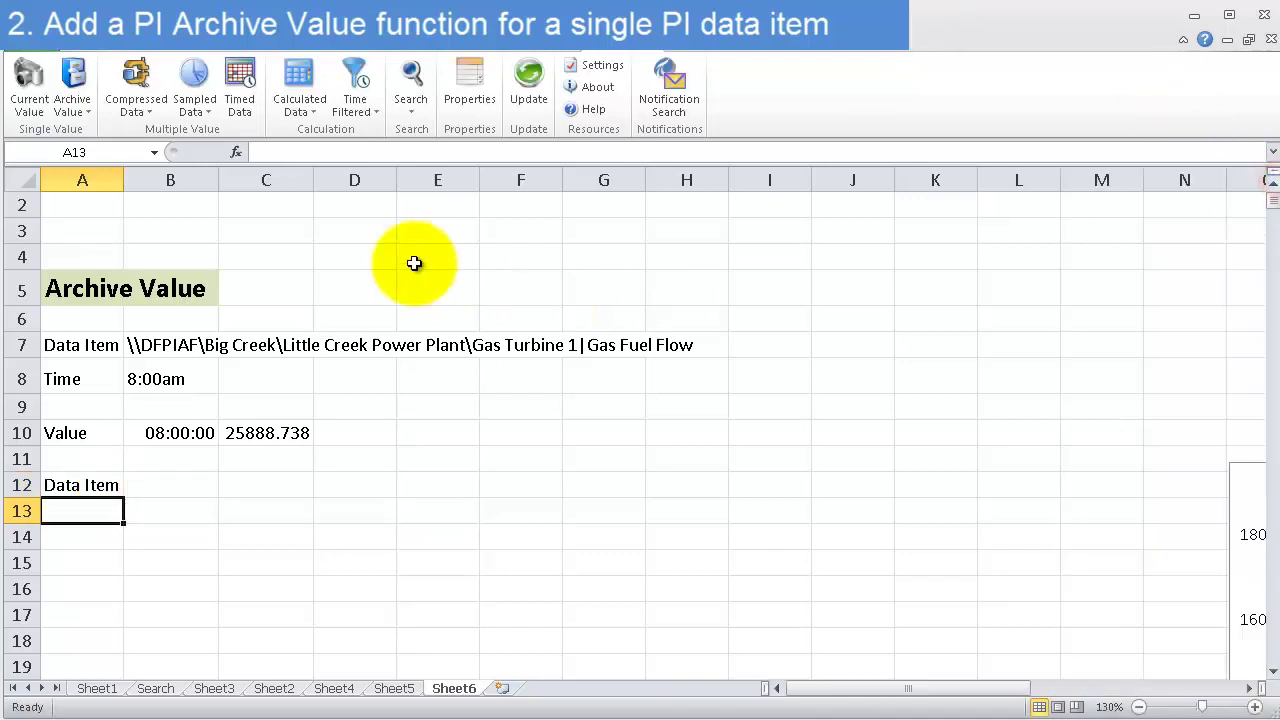
click(172, 478)
click(416, 88)
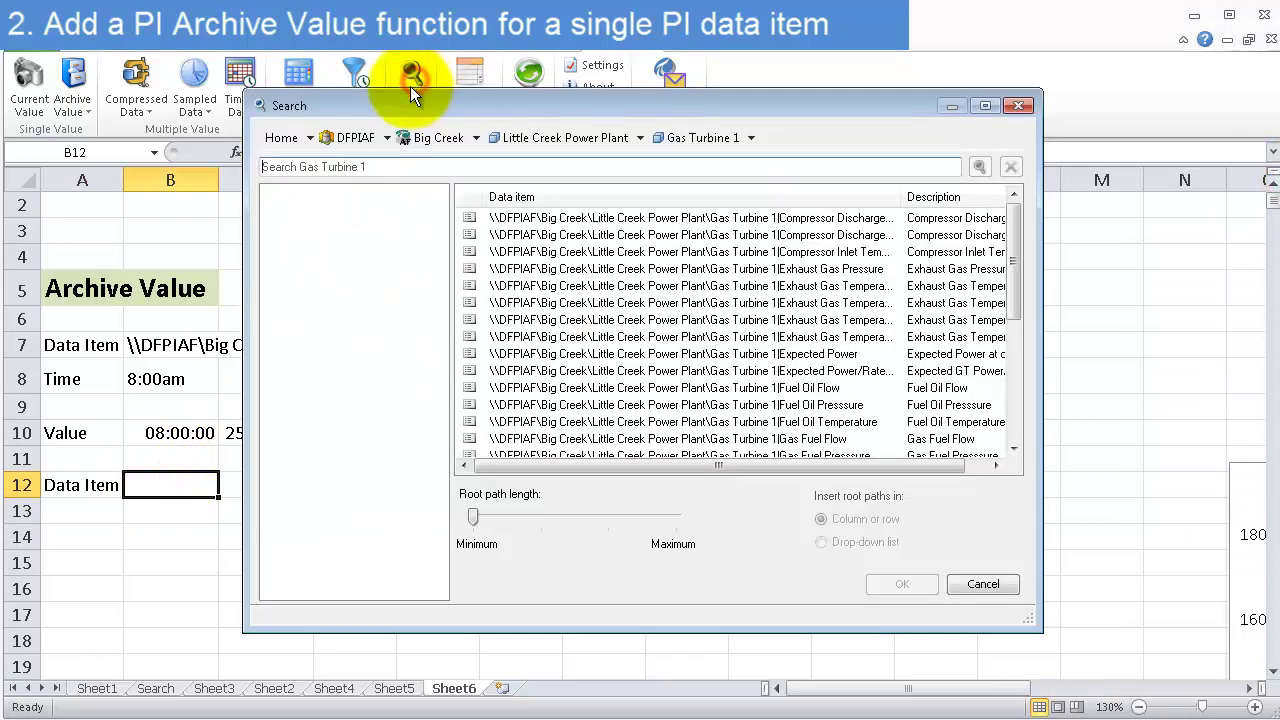
click(568, 140)
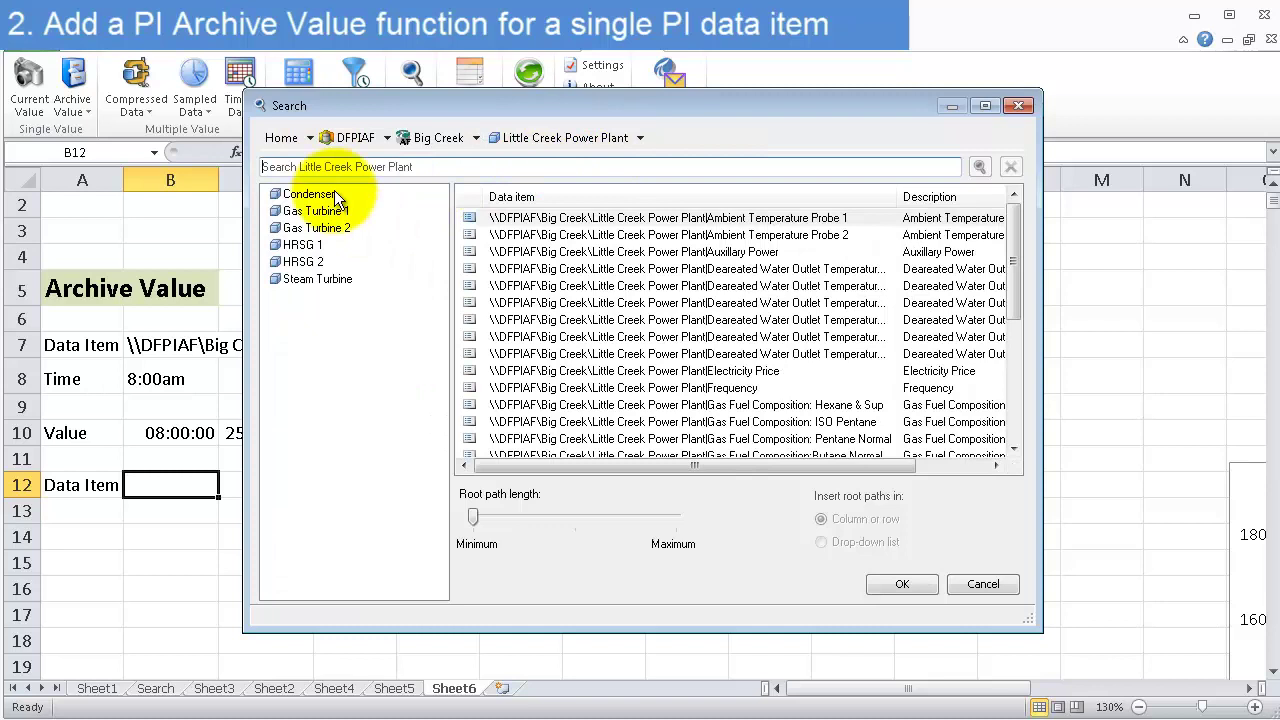
click(329, 231)
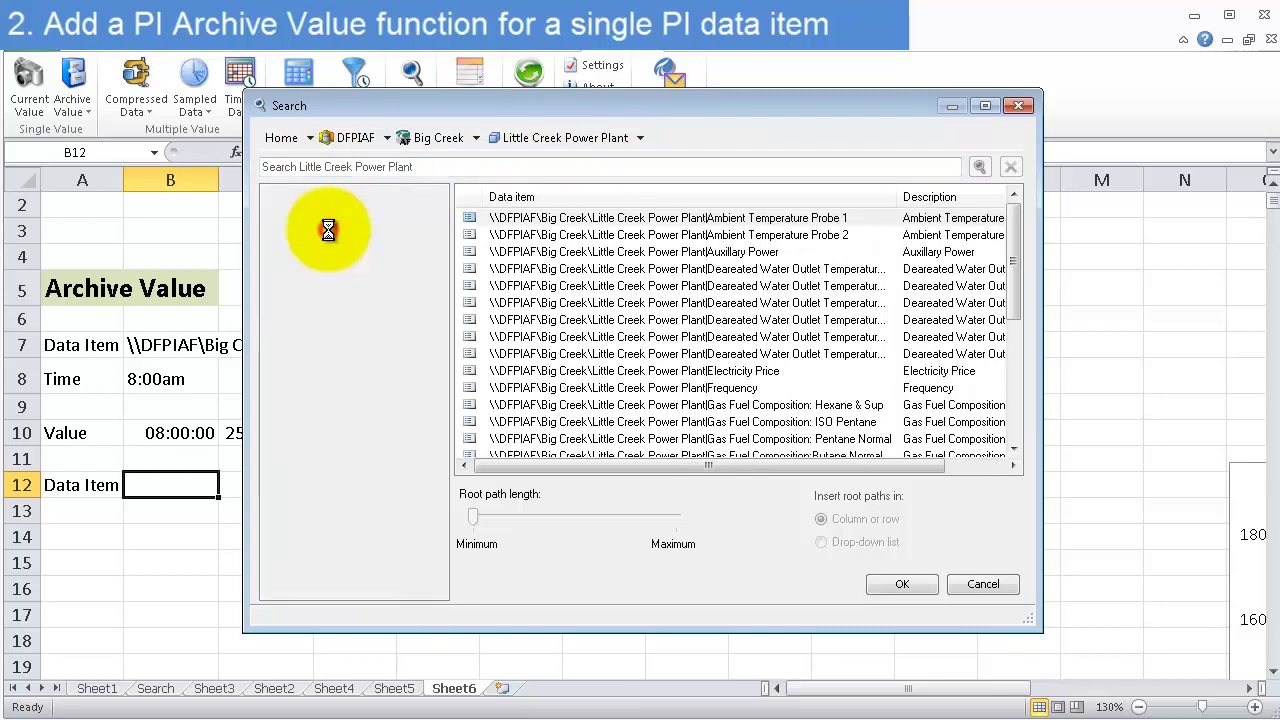
click(760, 319)
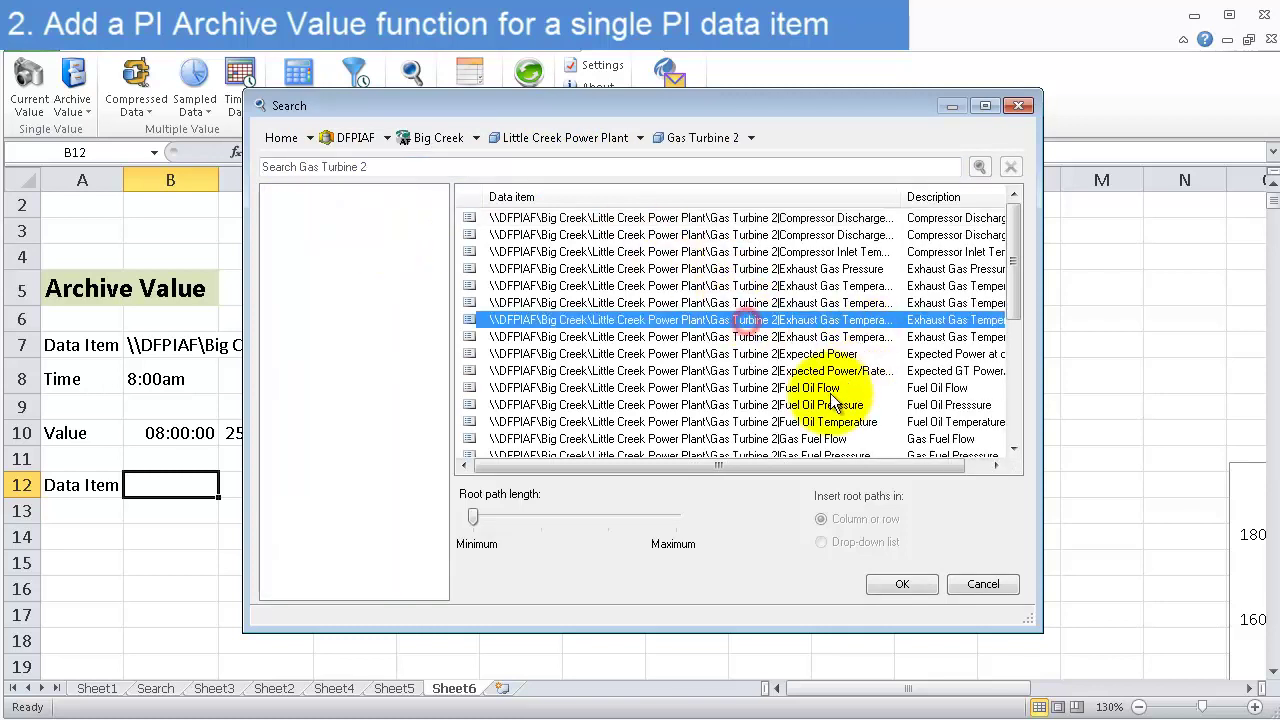
click(839, 223)
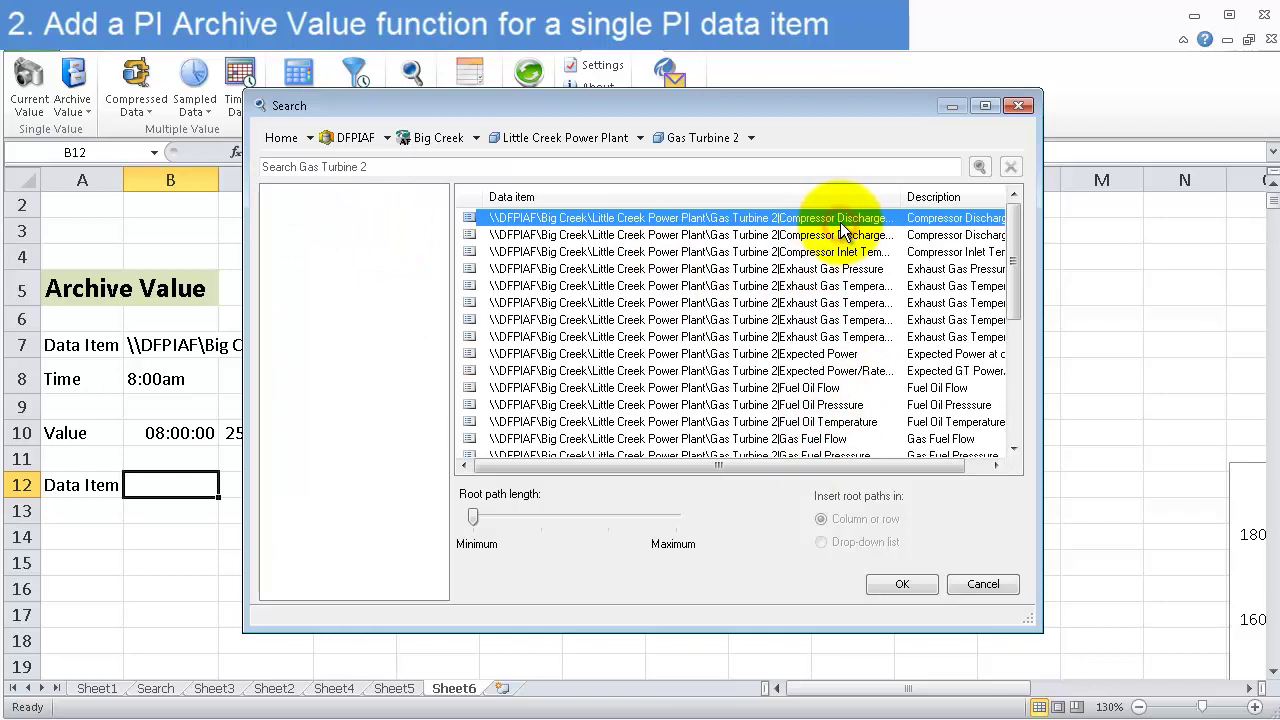
double_click(843, 220)
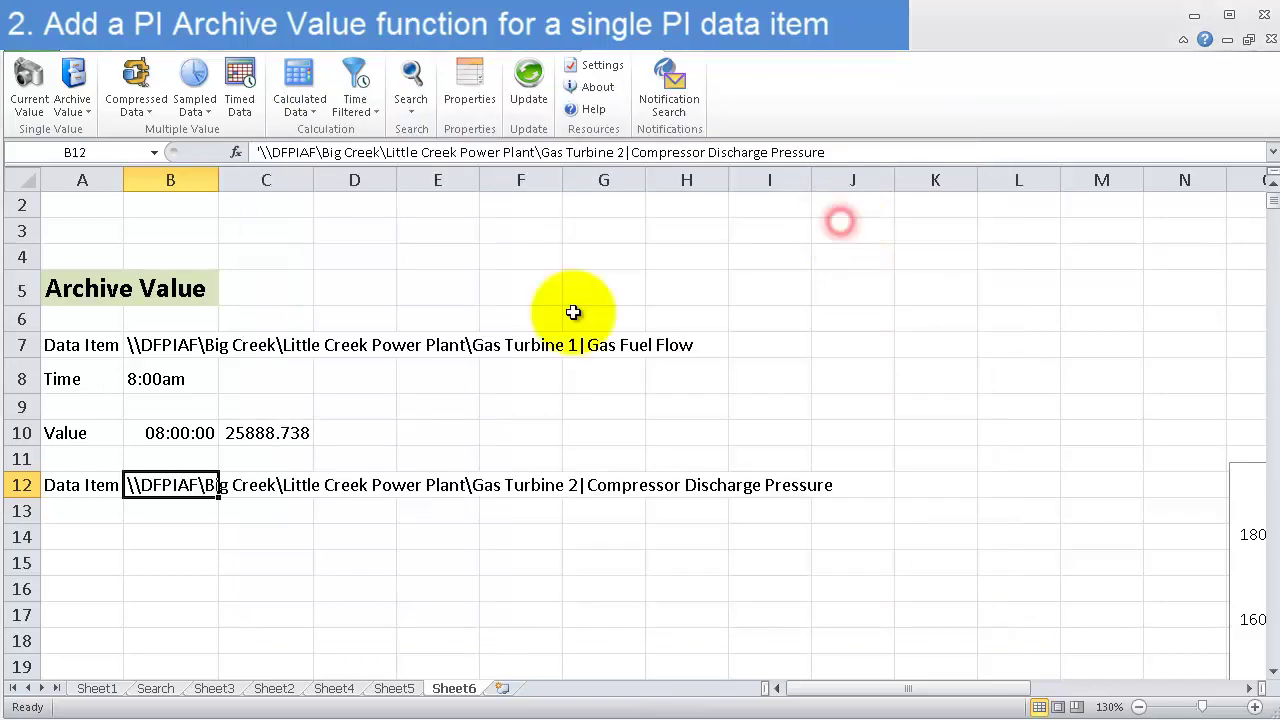
Enter a Time label with 9:00am in row 13 and a Value label in A15
click(84, 510)
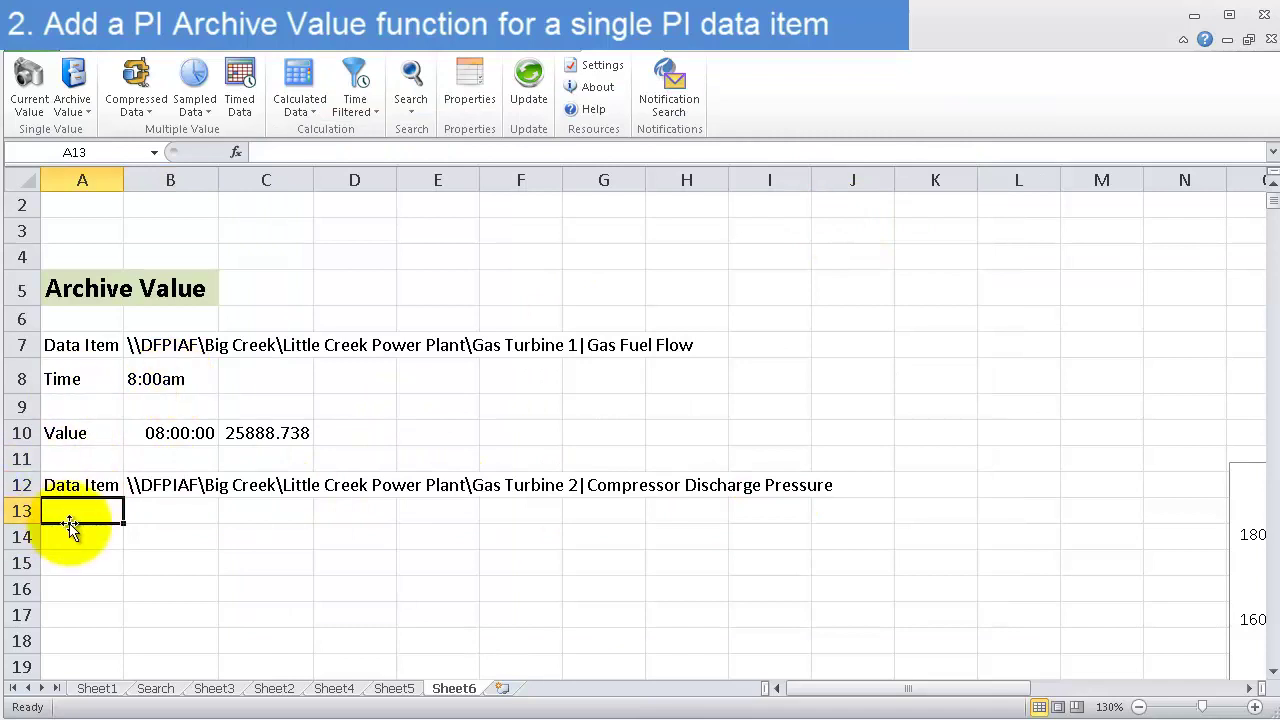
text(Time)
key(Tab)
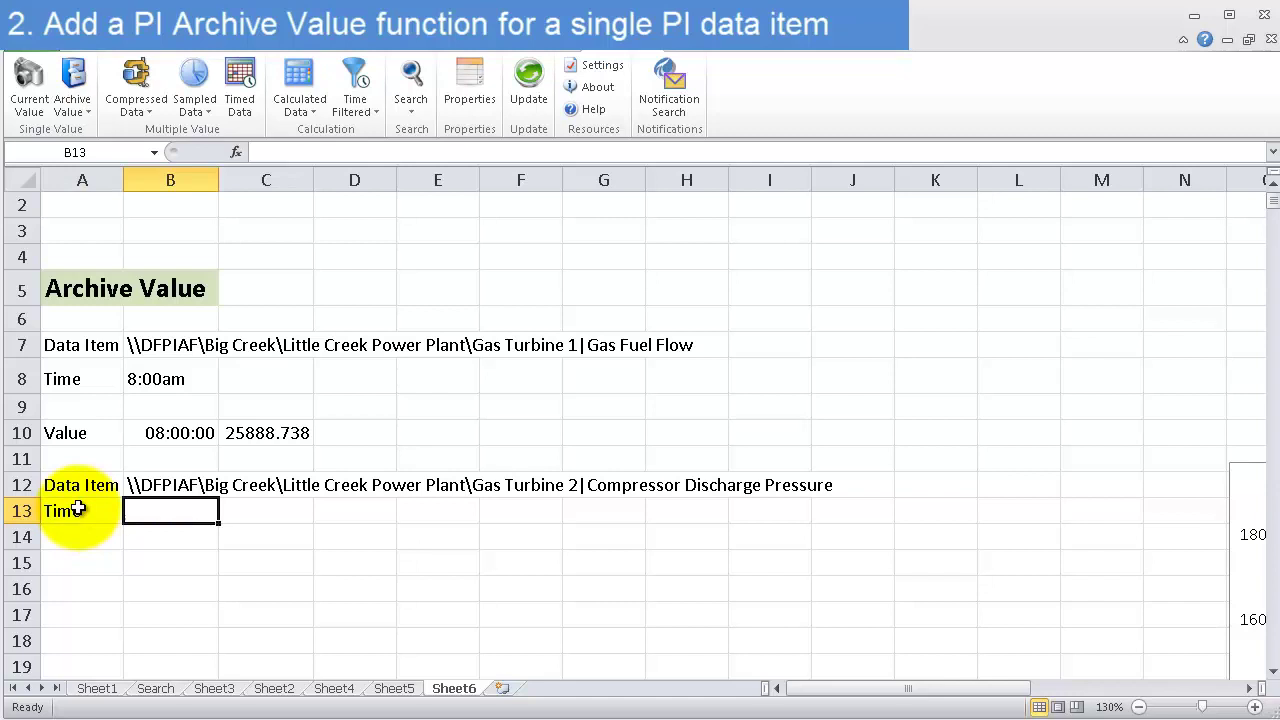
text(9:00am)
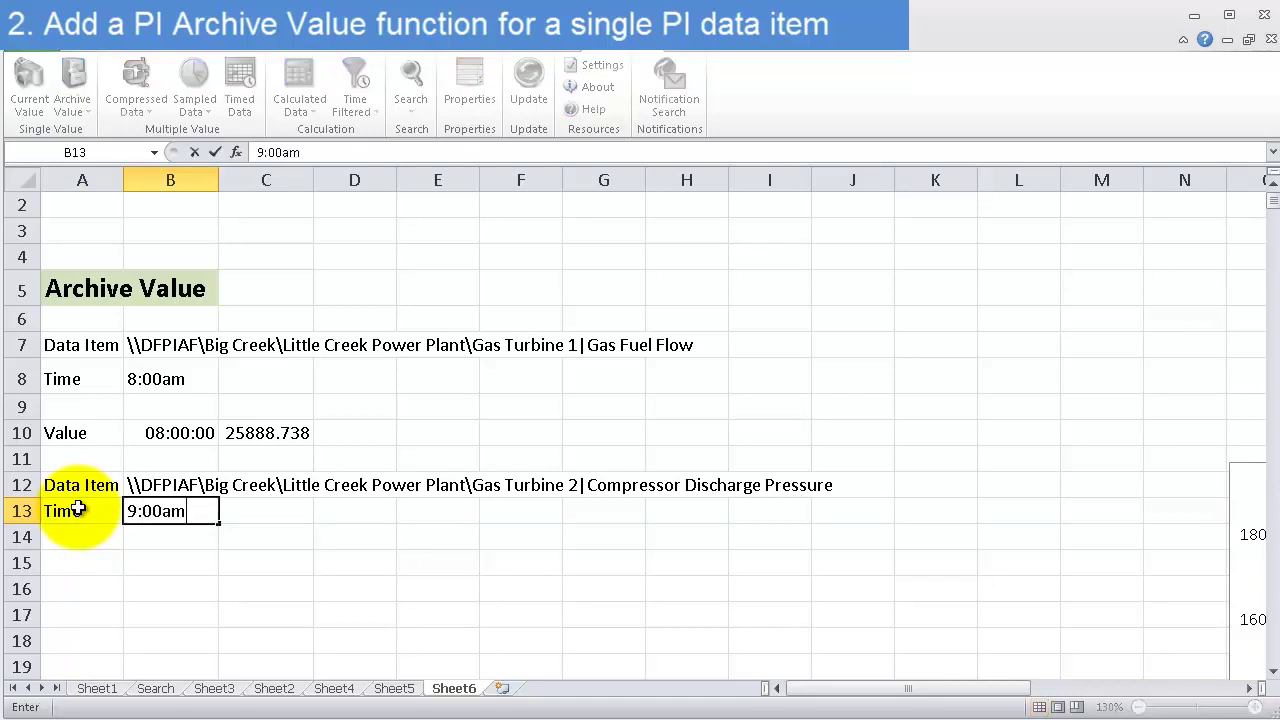
key(Return)
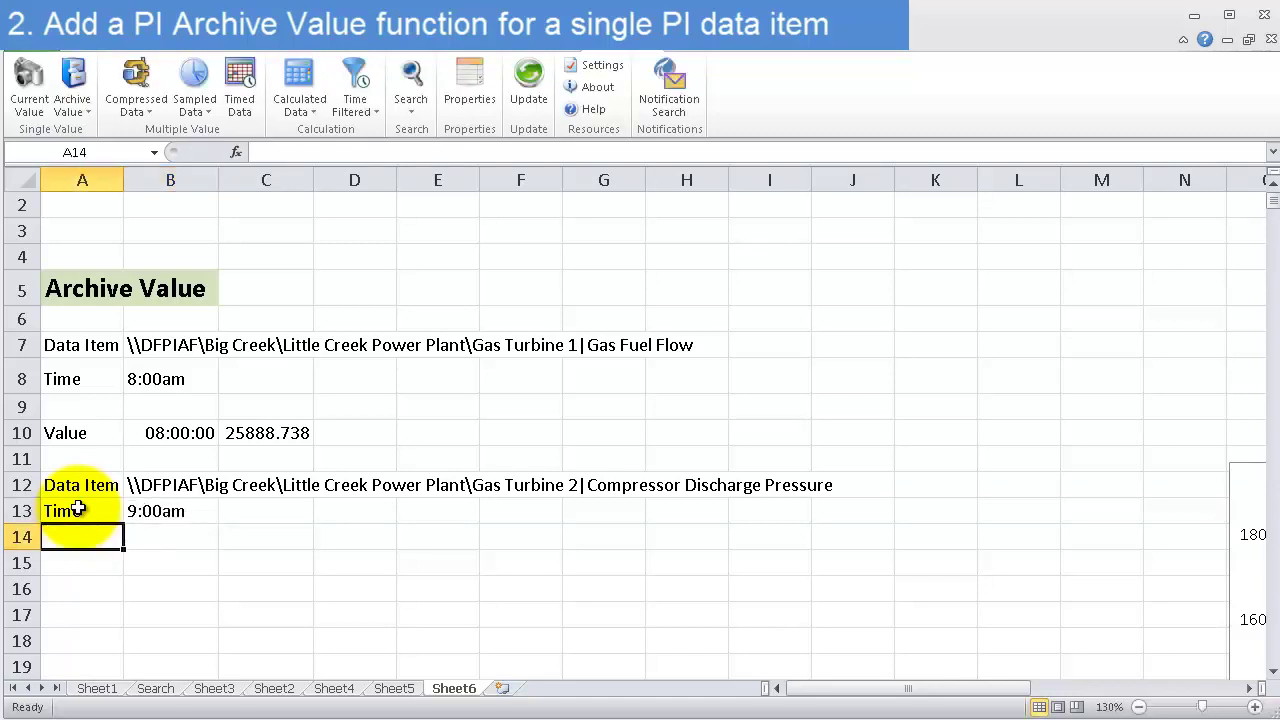
text(Value)
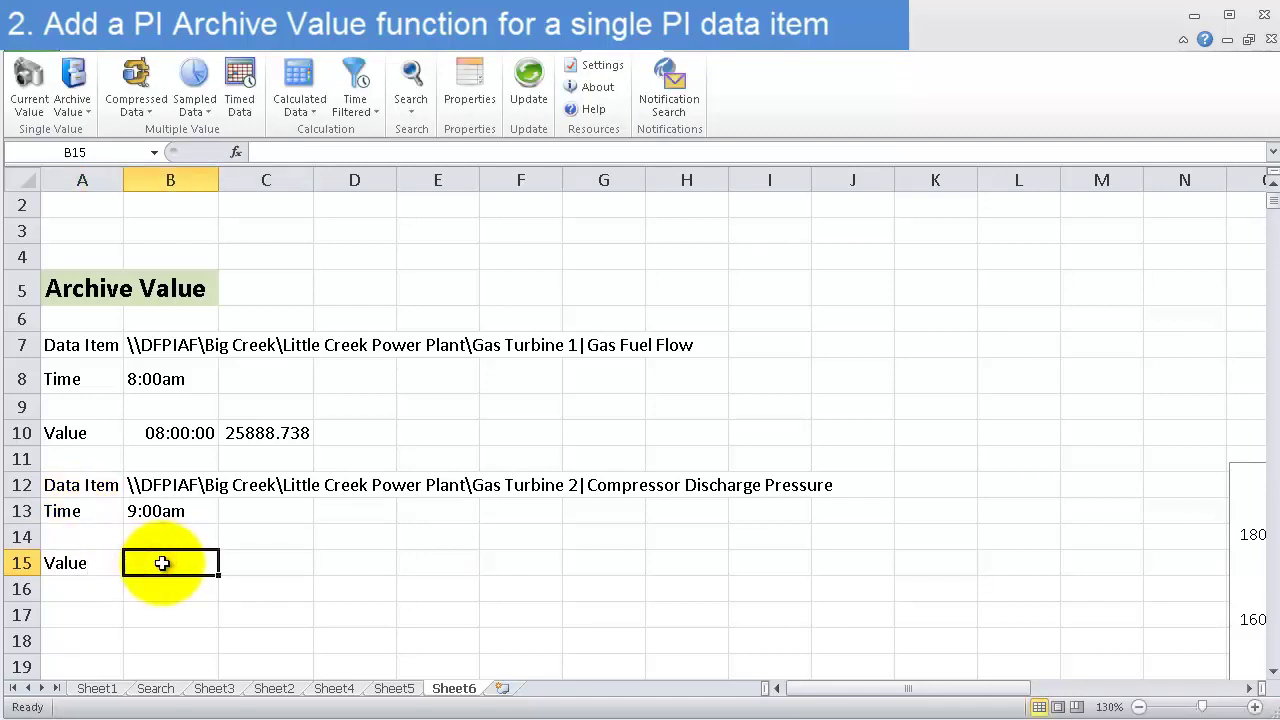
Insert an Archive Value in B15 from item B12 at time B13, with time shown at left
click(72, 85)
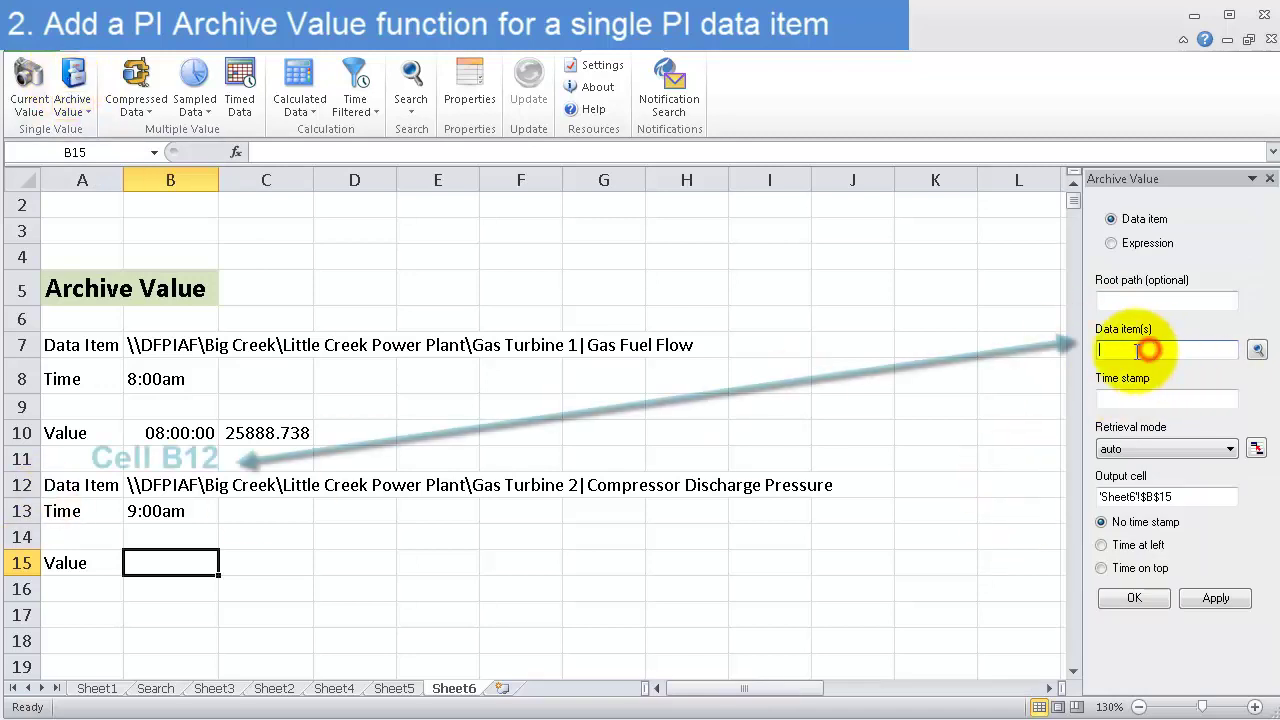
click(176, 484)
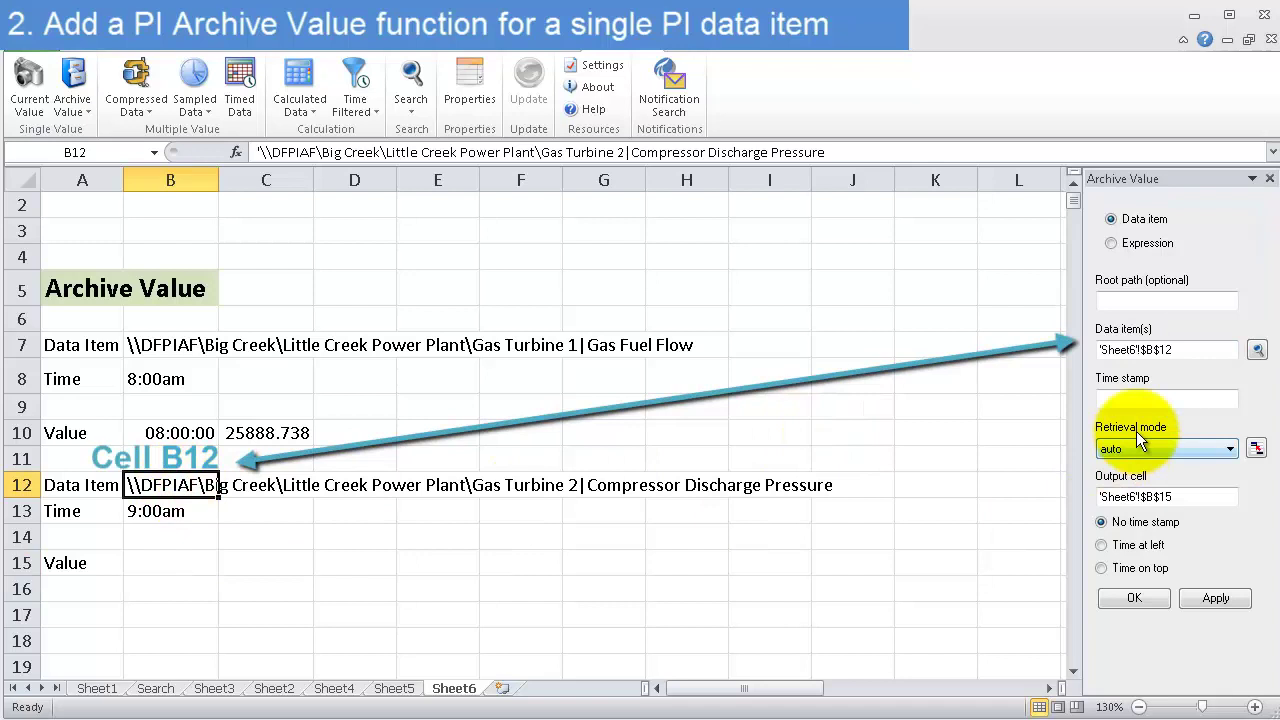
click(165, 511)
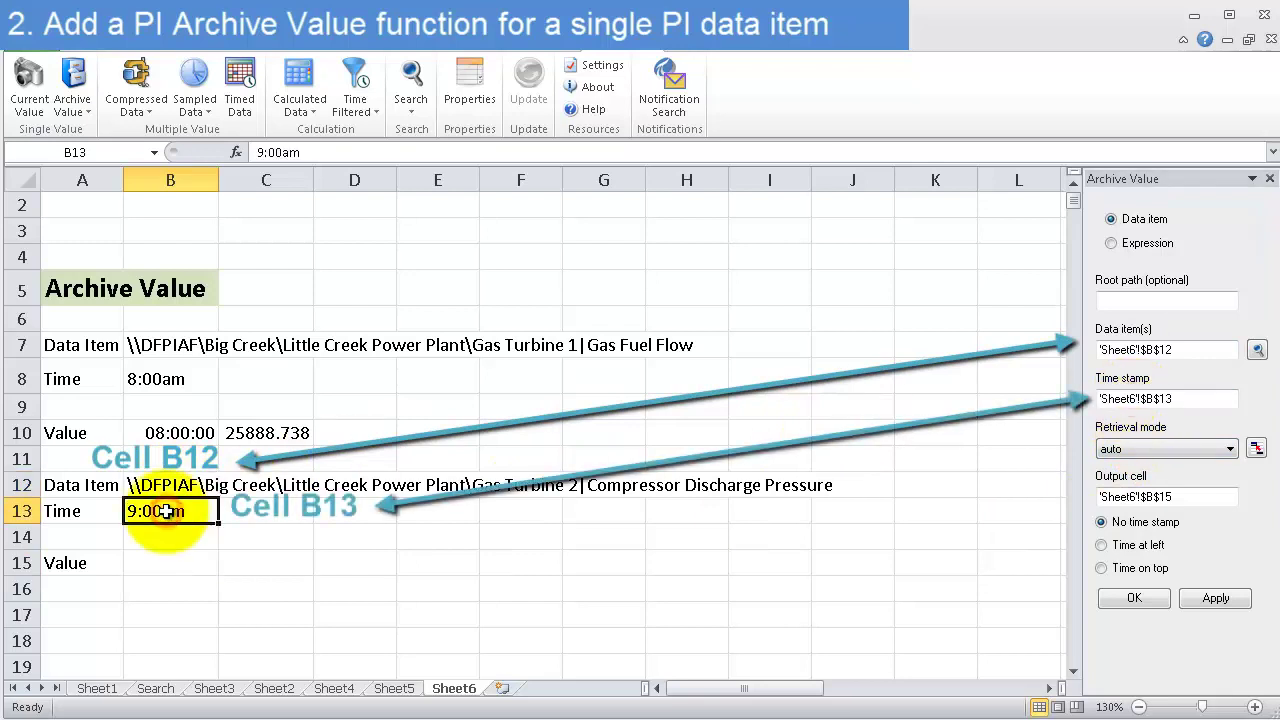
click(1120, 544)
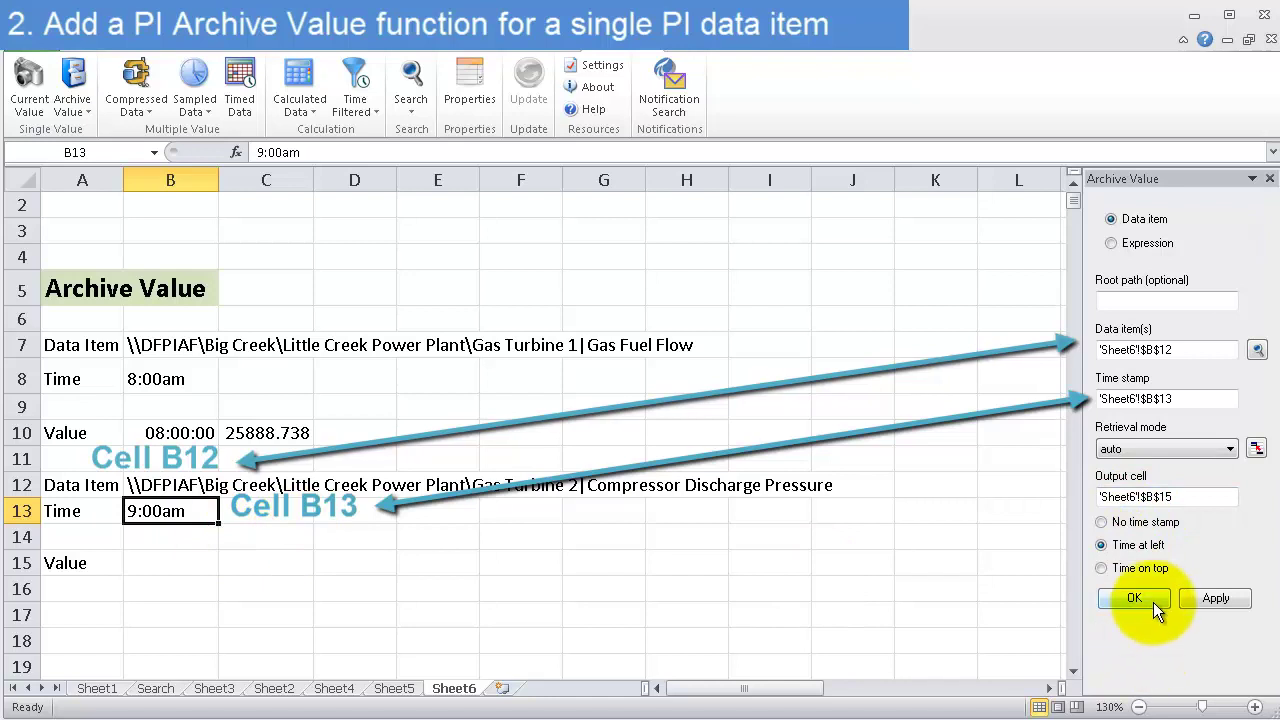
click(1210, 599)
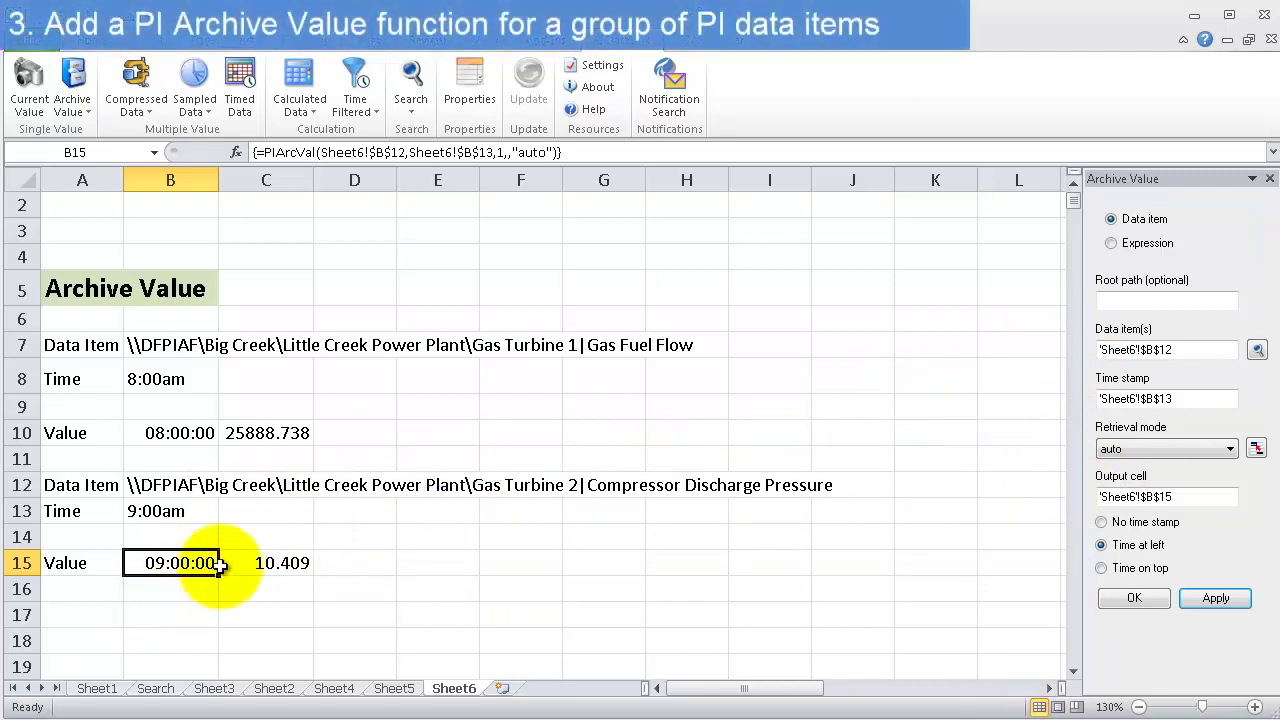
Select A18 below the existing blocks and close the Archive Value pane
click(130, 614)
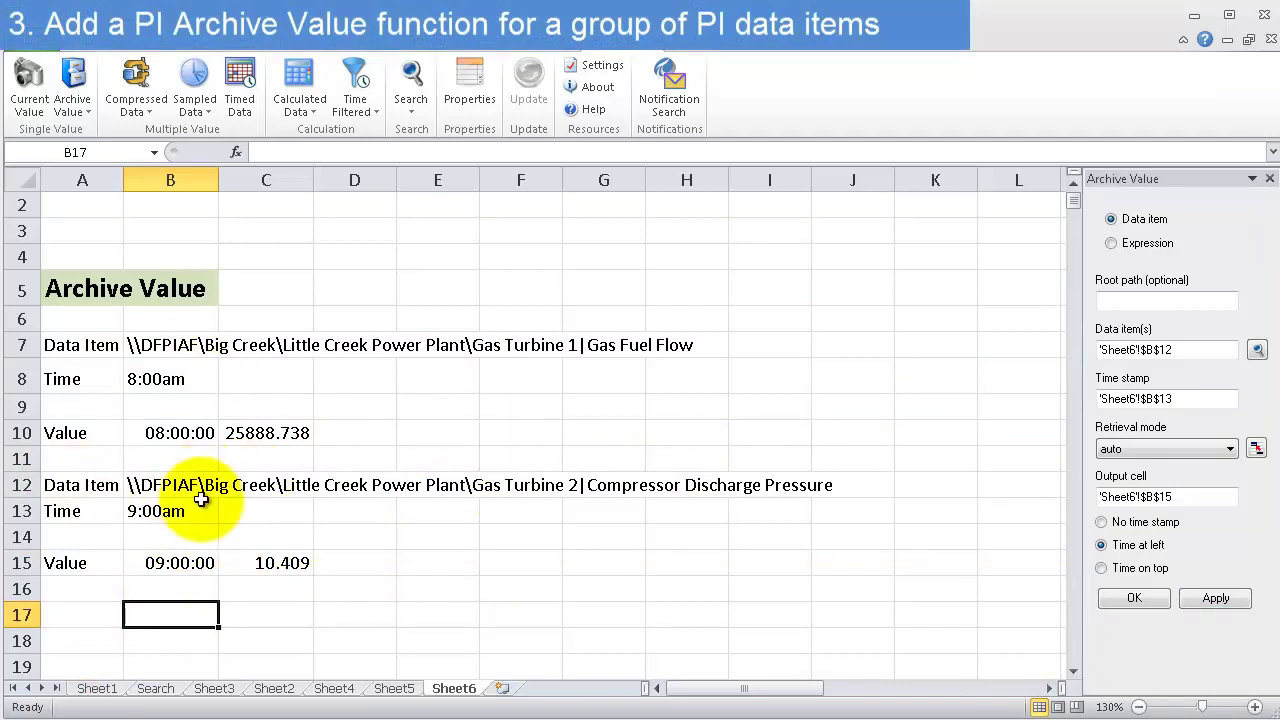
scroll(170, 617, down, 1)
scroll(150, 530, down, 2)
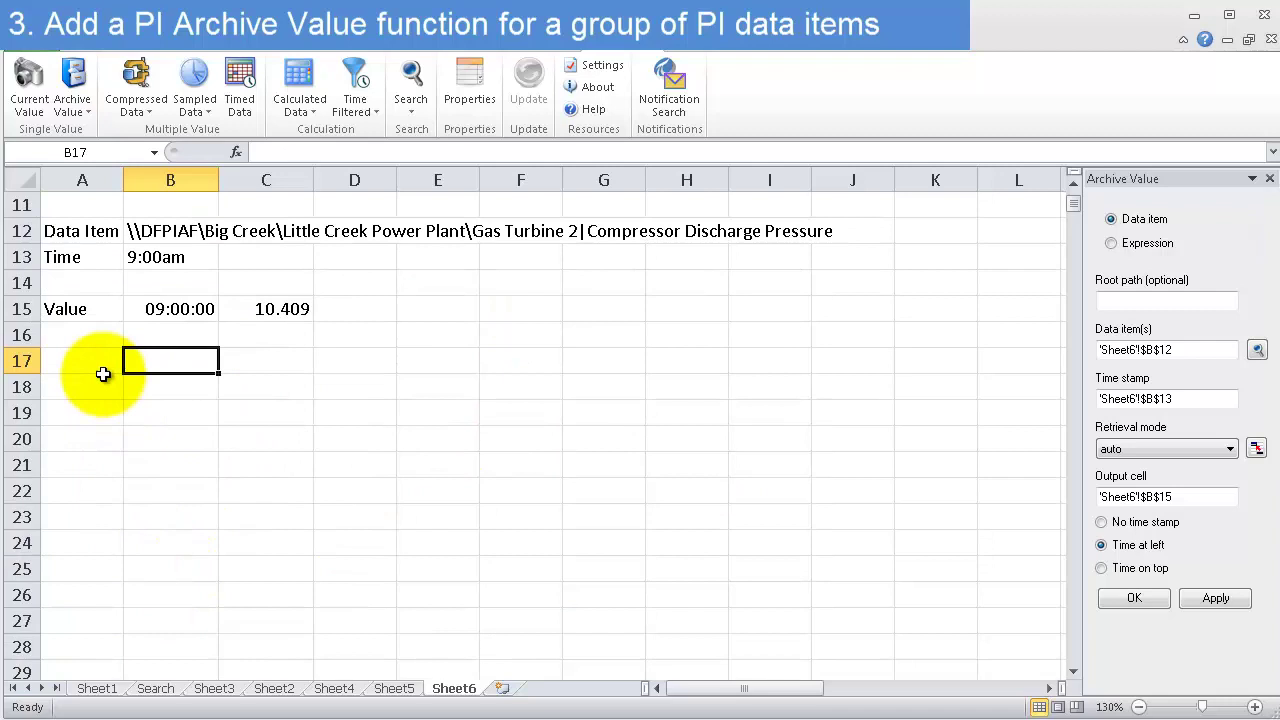
click(104, 384)
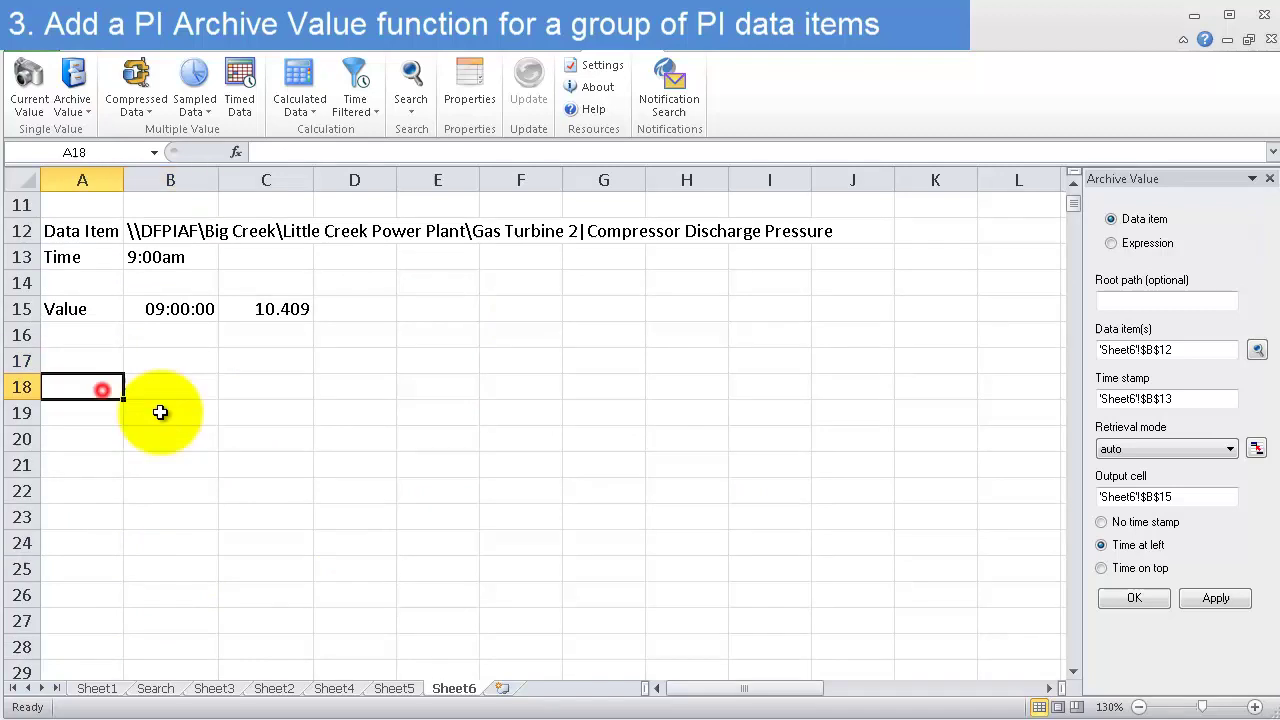
click(1272, 180)
Insert the first eight Gas Turbine 2 items with Root path length set to Maximum
click(411, 88)
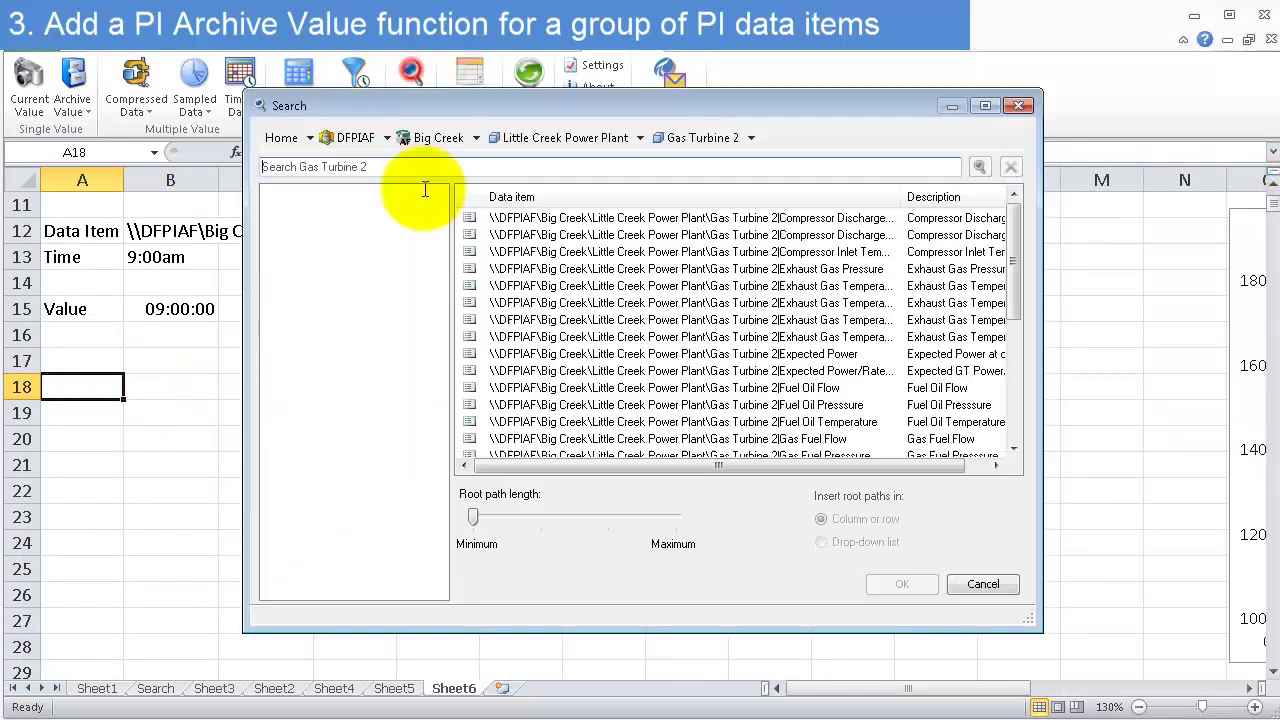
click(757, 220)
shift+click(748, 320)
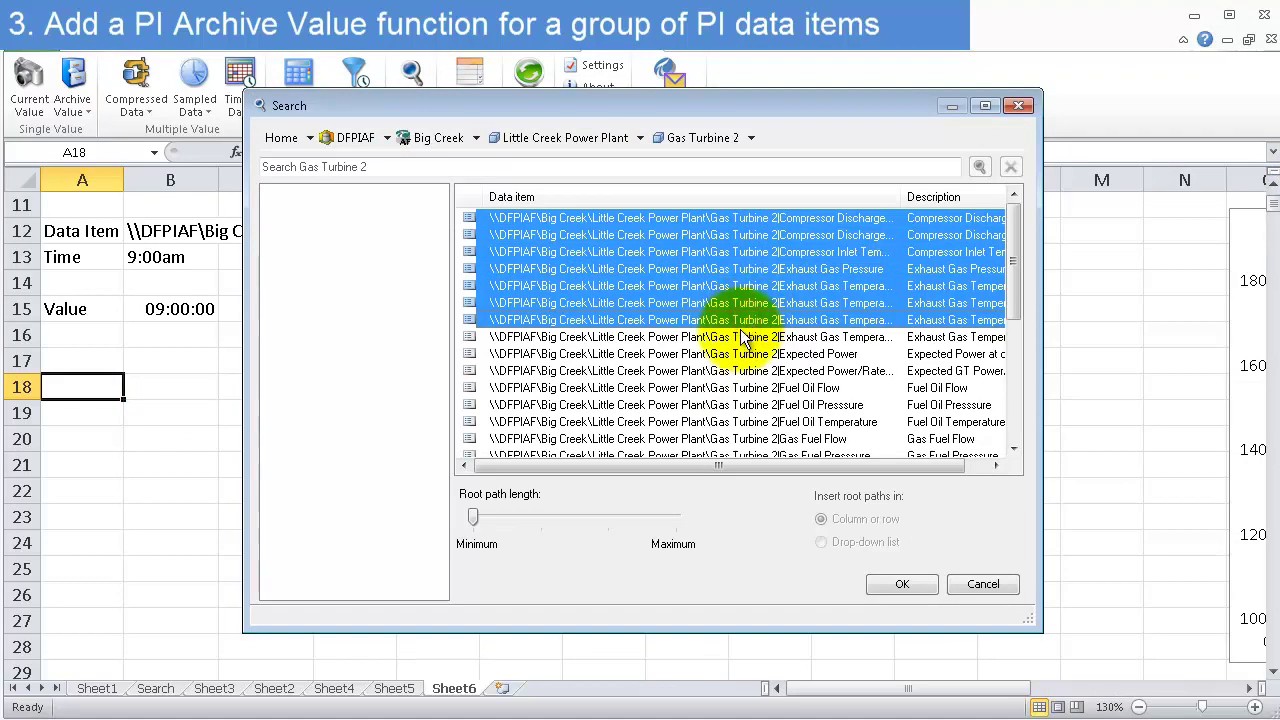
shift+click(742, 338)
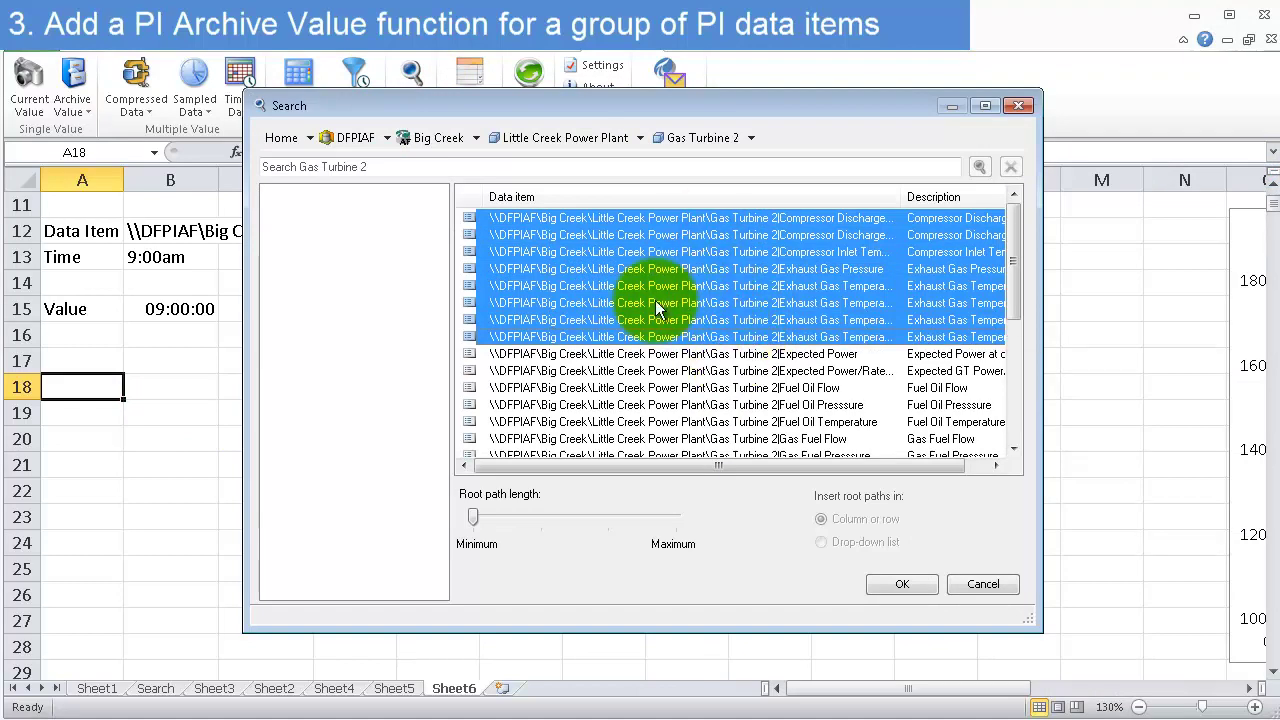
drag(477, 518, 678, 520)
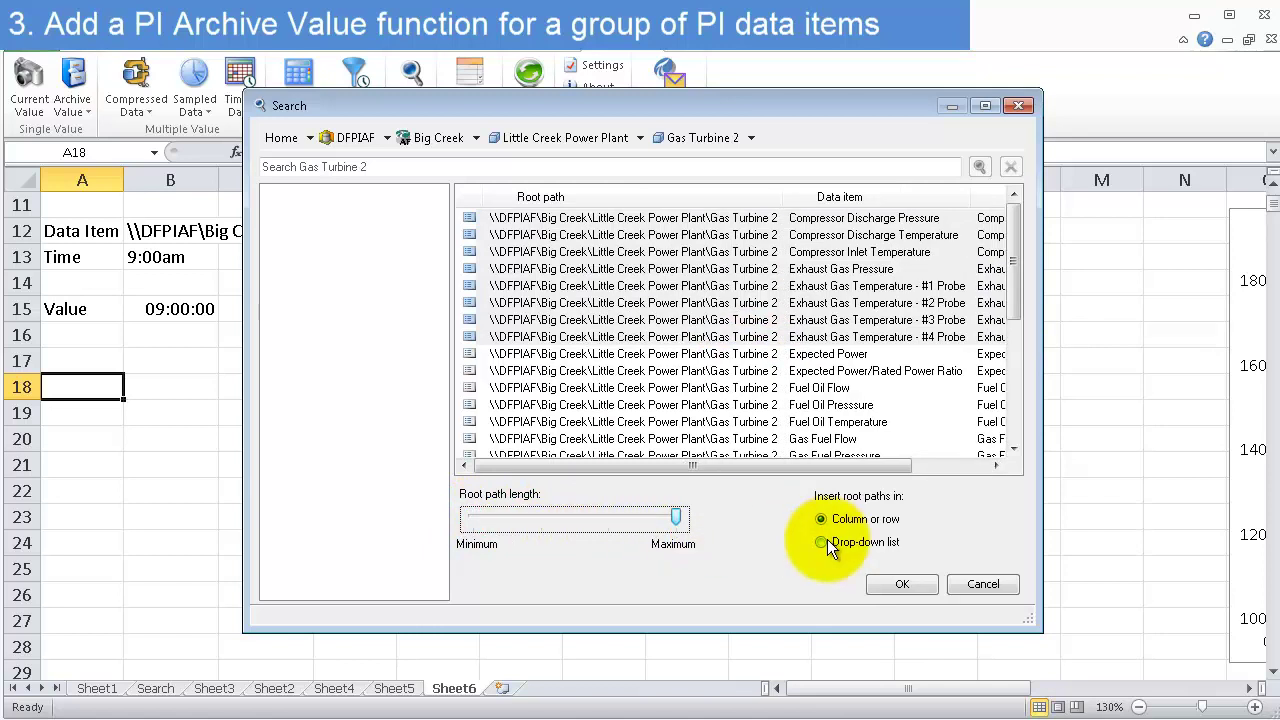
click(900, 587)
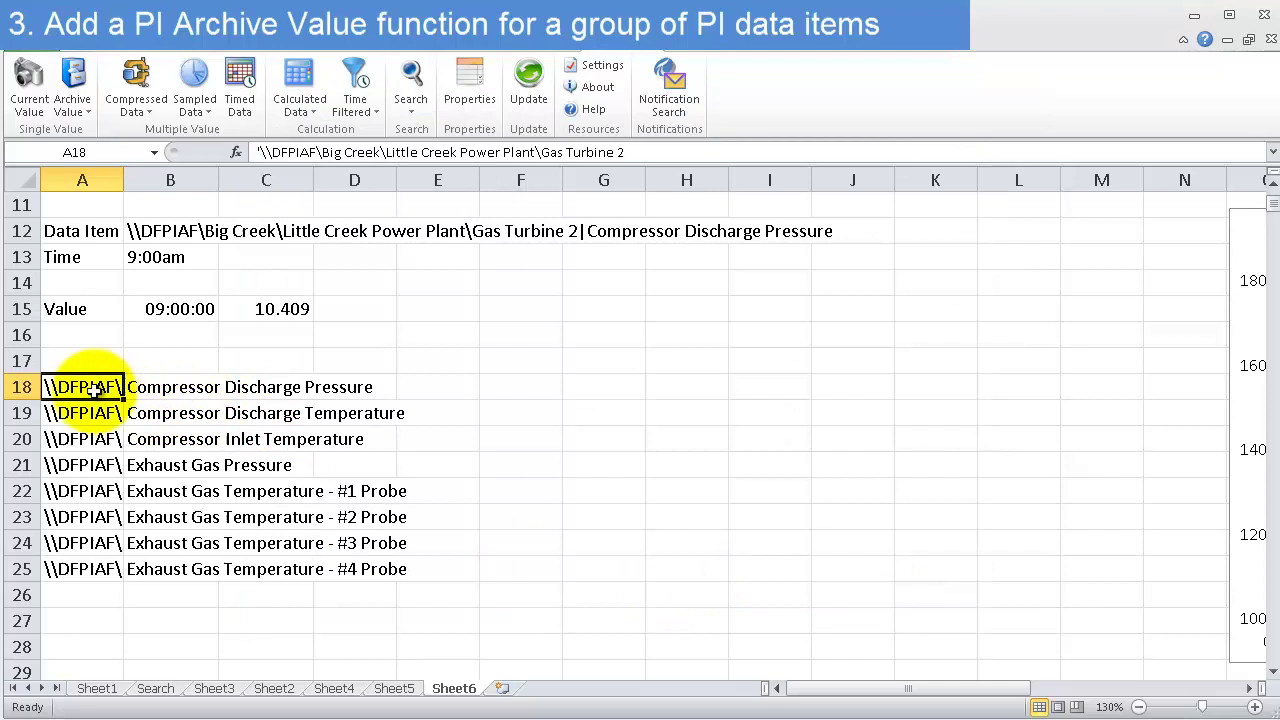
Move the root path to A17, clear the leftover paths, and move item names to A19:A26
mouse_move(89, 372)
mouse_down()
mouse_move(86, 360)
mouse_move(79, 612)
mouse_up()
key(Delete)
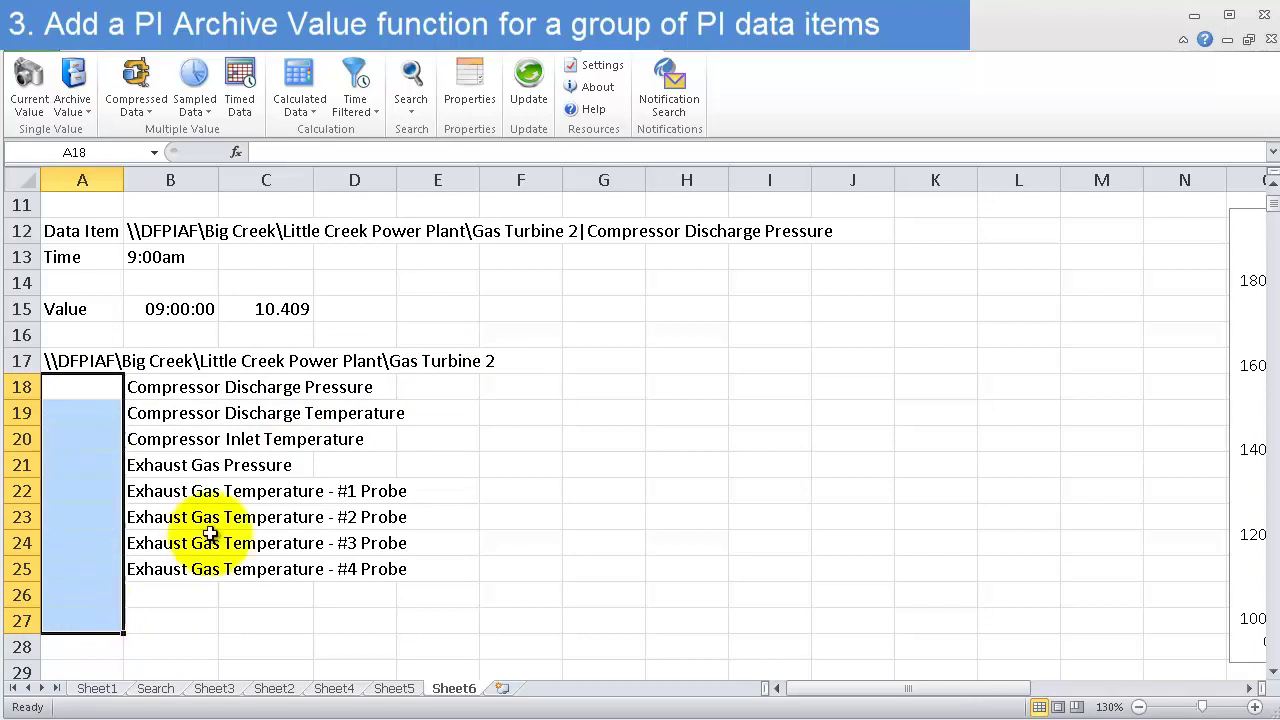
drag(162, 387, 155, 569)
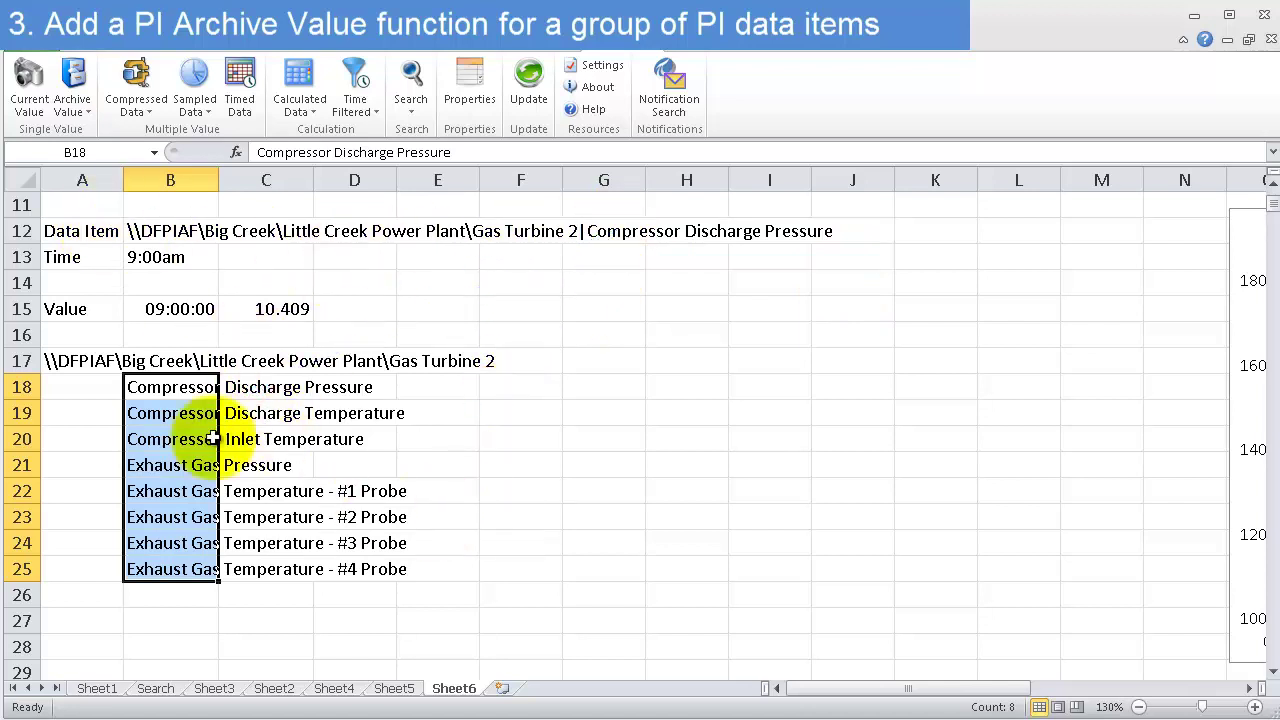
mouse_move(216, 470)
mouse_down()
mouse_move(143, 507)
mouse_move(116, 491)
mouse_up()
click(180, 437)
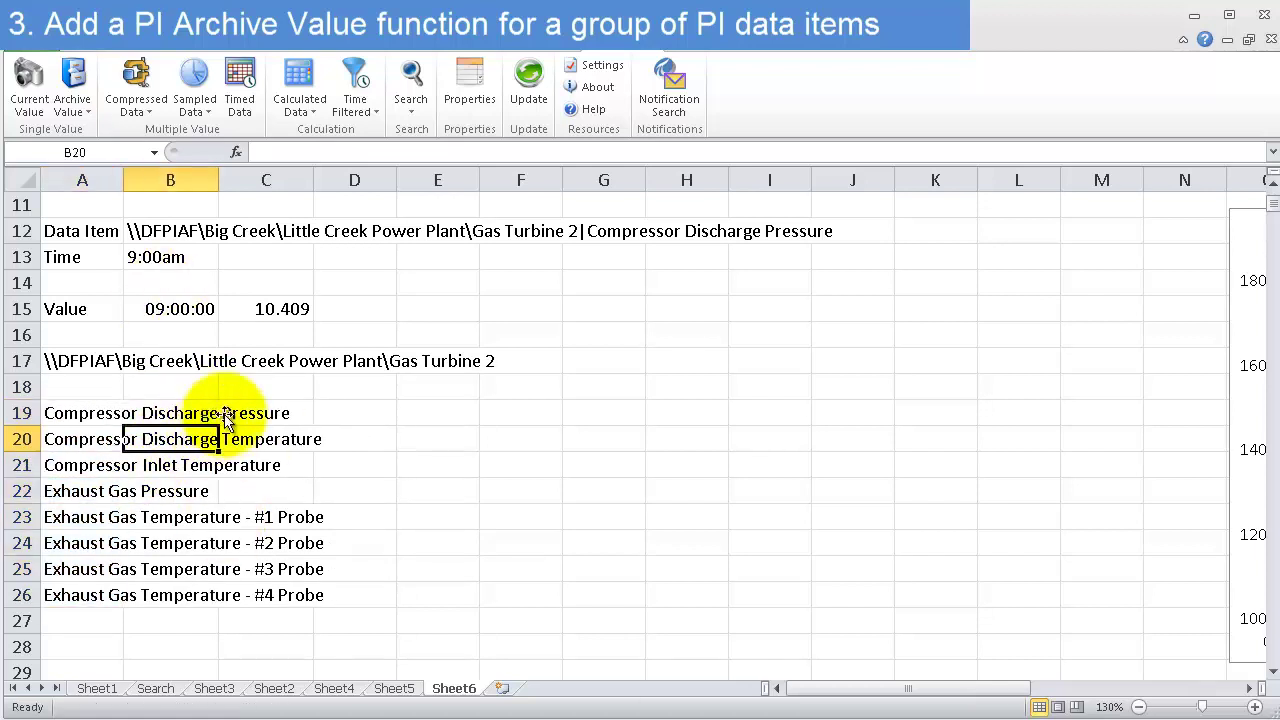
click(286, 414)
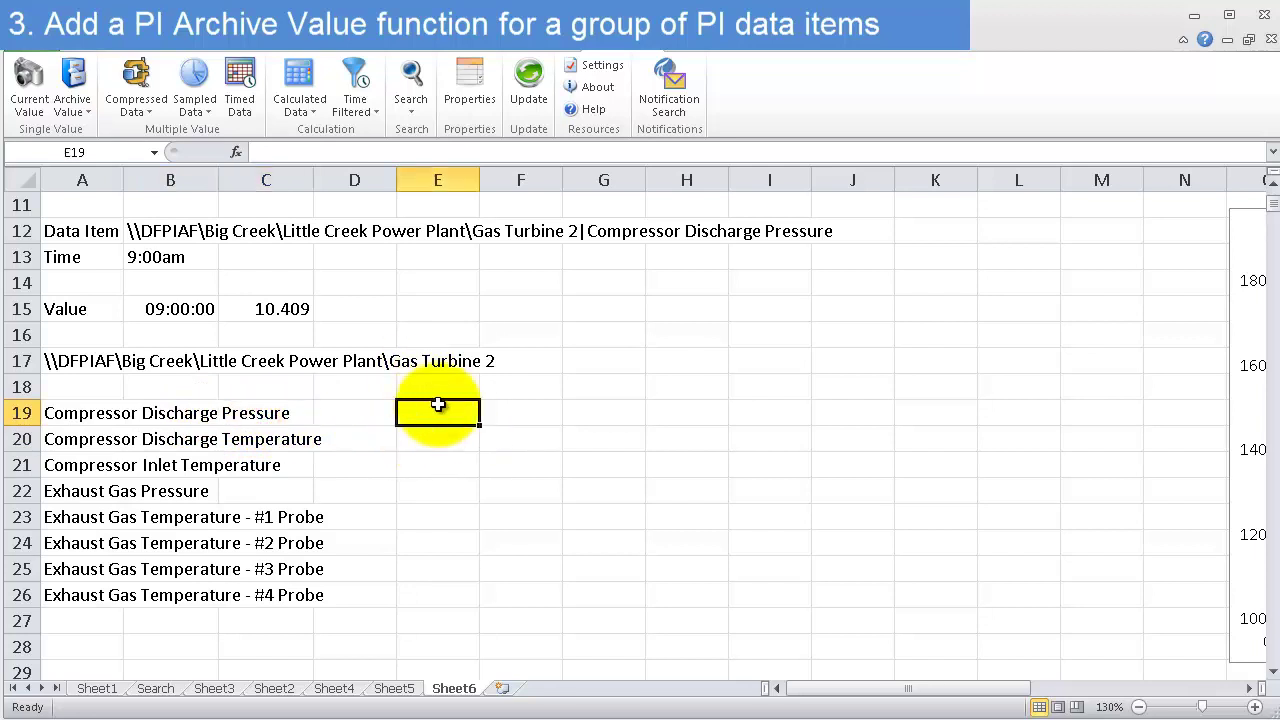
Add Archive Values at E19 for items A19:A26, root path A17, time stamp B13, time at left
click(77, 77)
click(1131, 351)
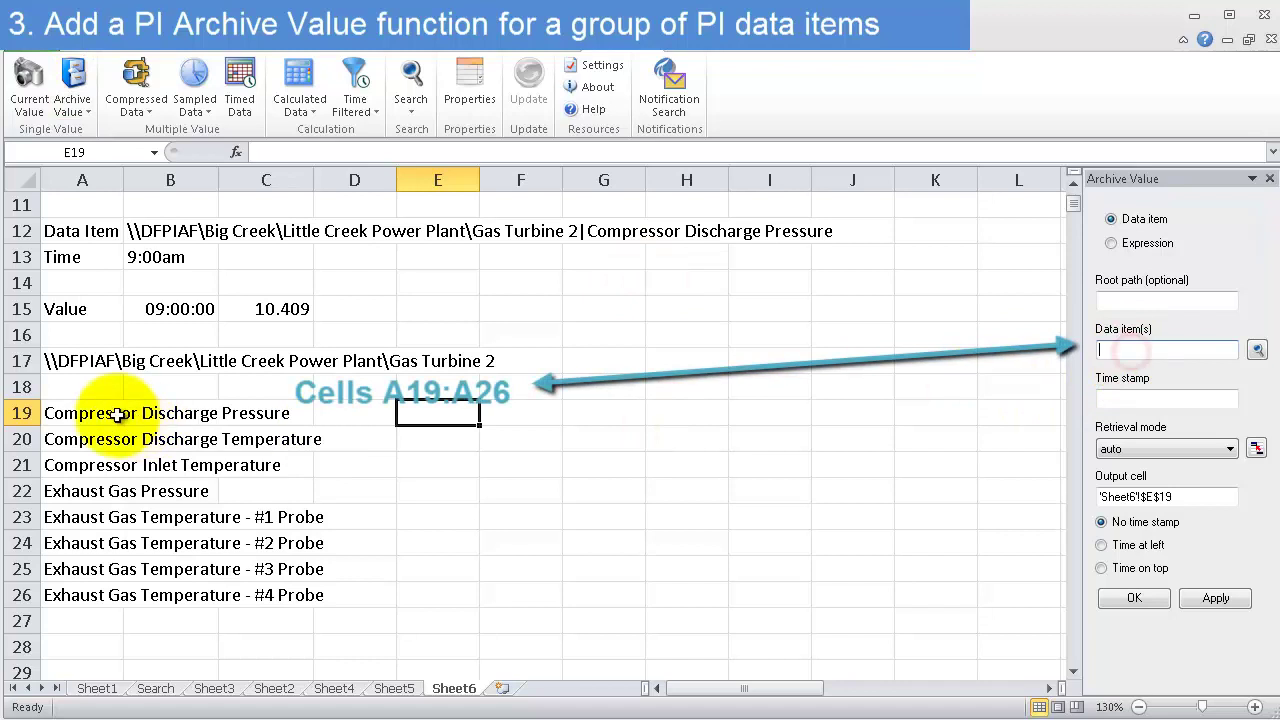
drag(86, 418, 72, 619)
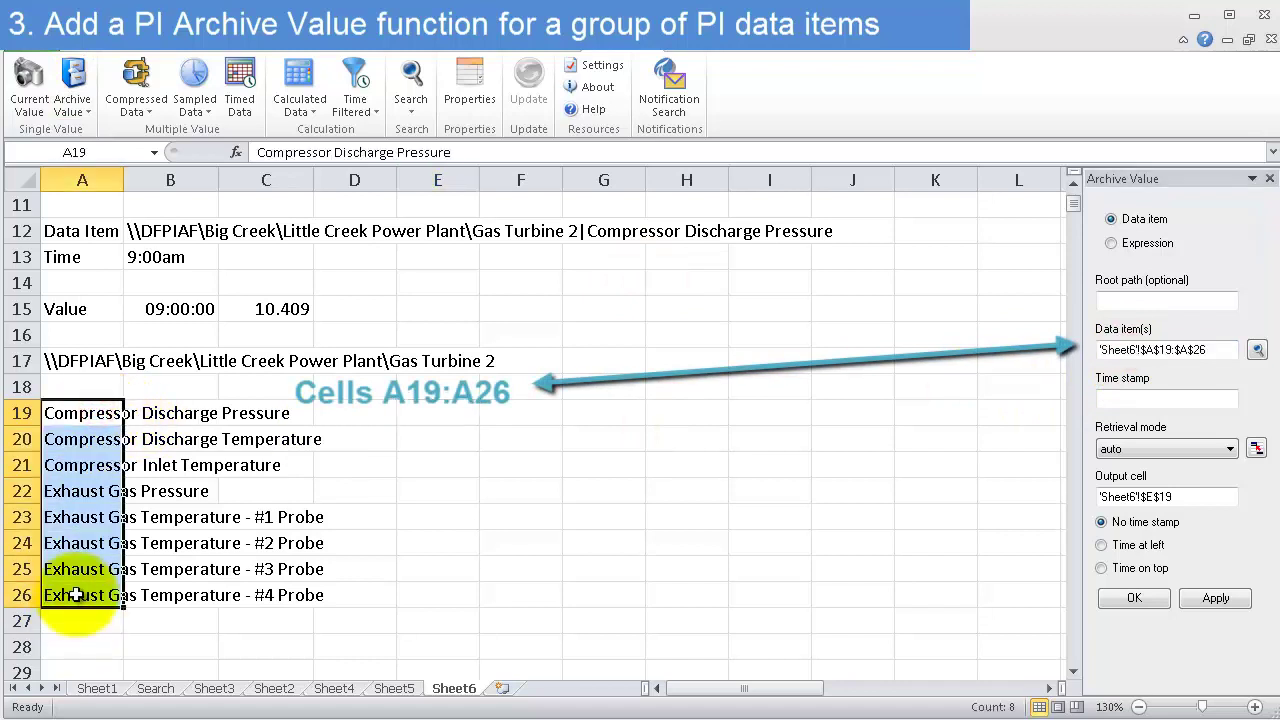
click(1136, 302)
click(90, 360)
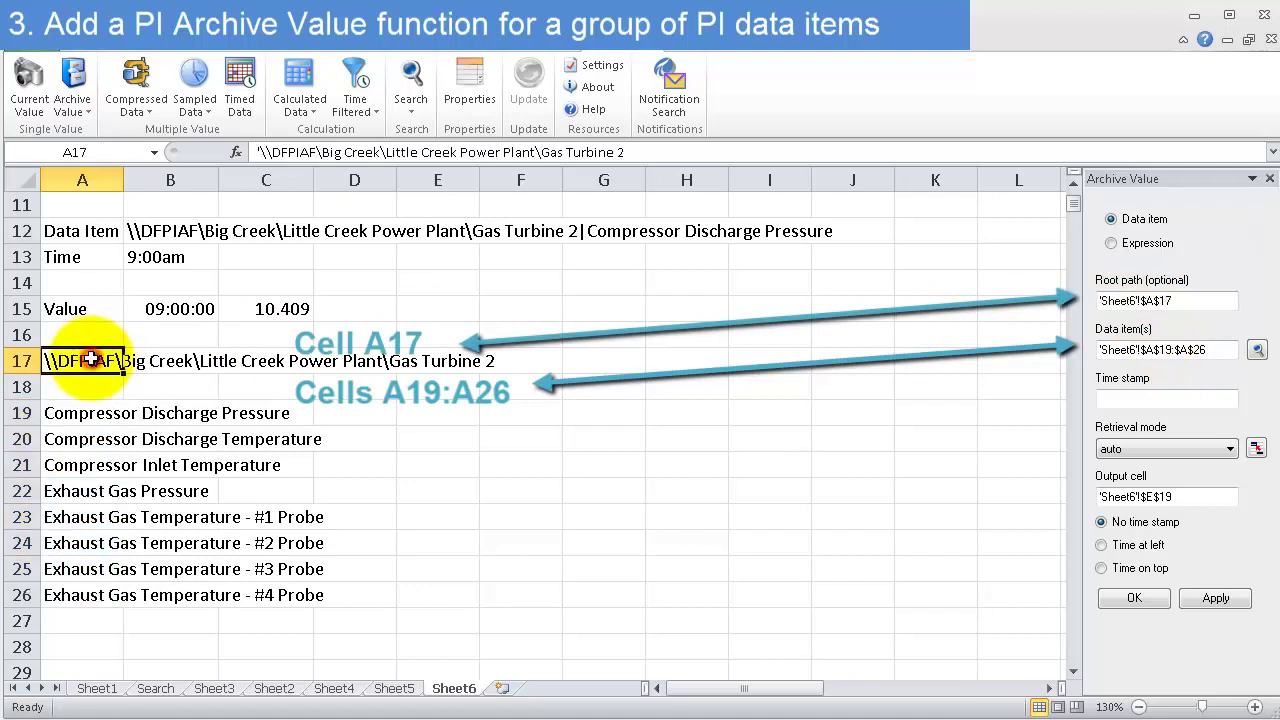
click(1128, 400)
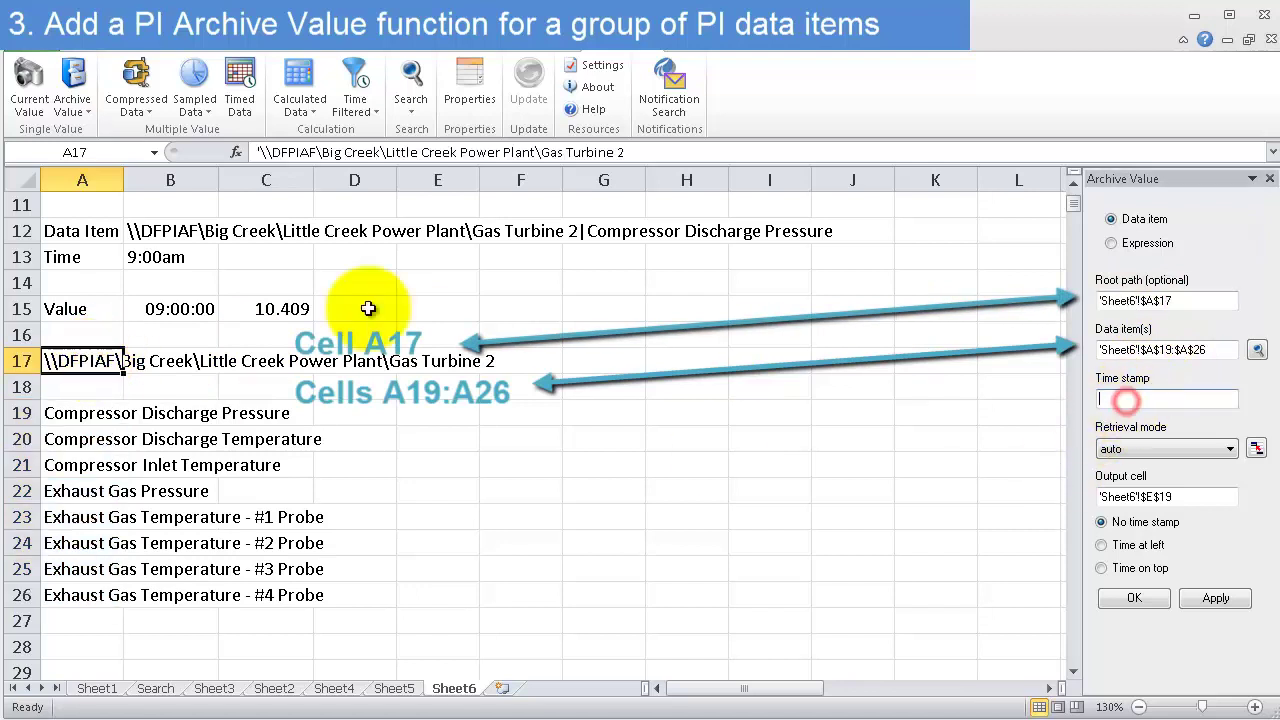
click(158, 257)
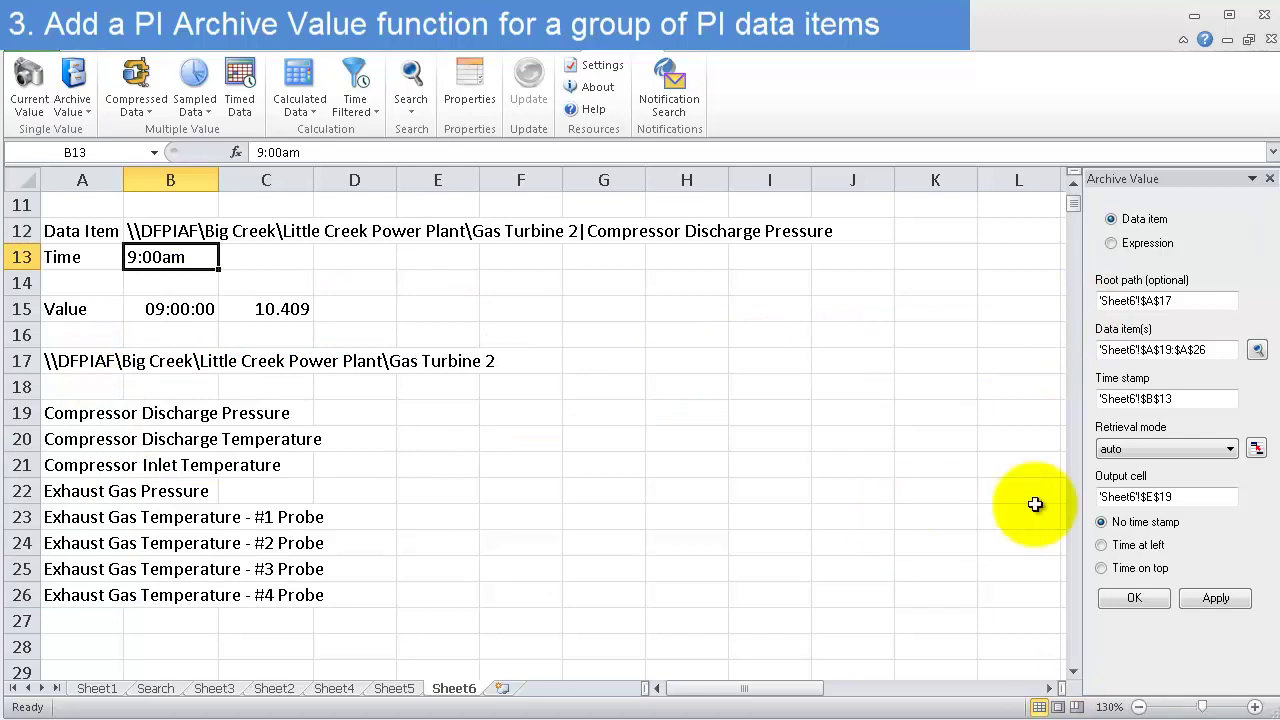
click(1198, 493)
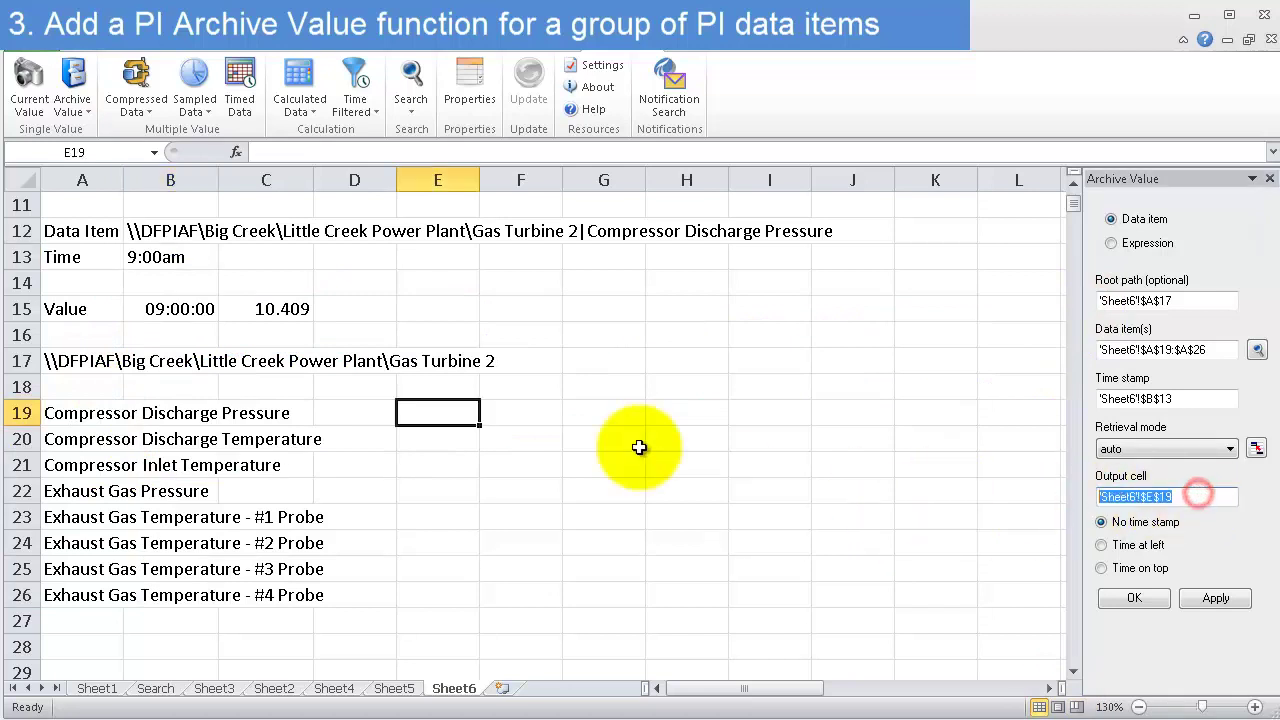
click(1128, 542)
click(1211, 593)
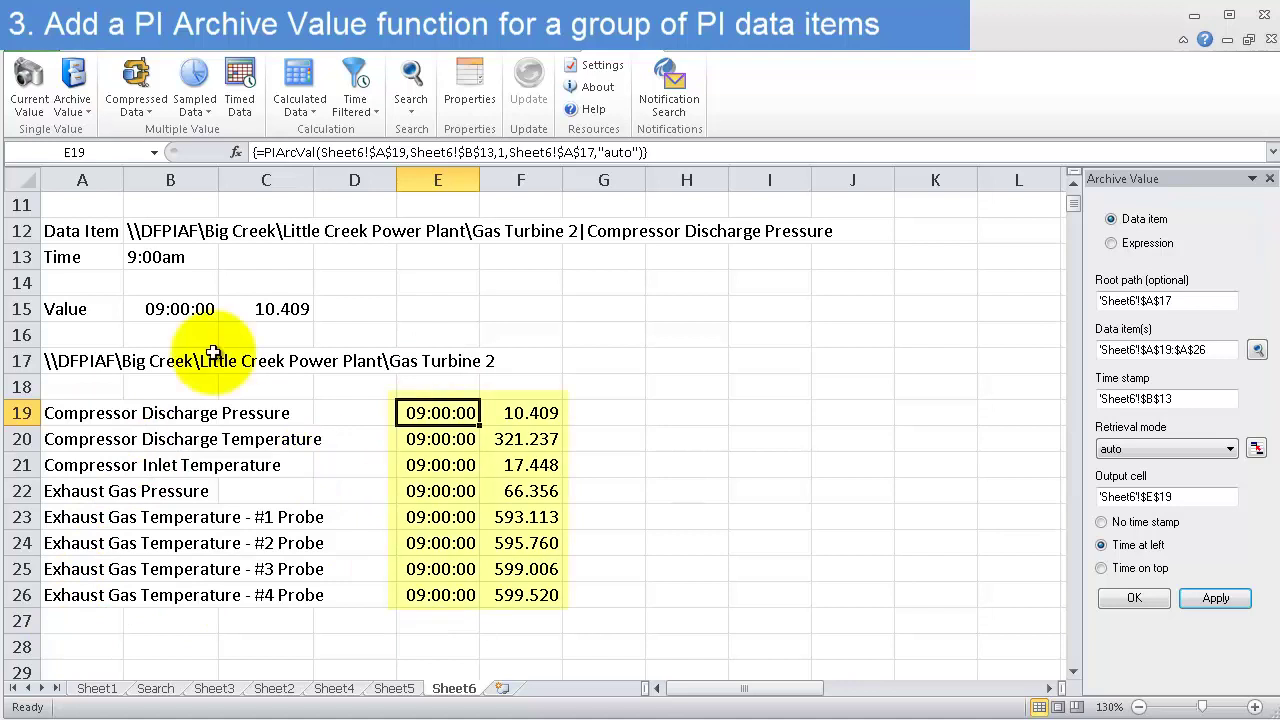
Change B13 from 9:00am to 9:30am so all archive readings refresh
double_click(145, 257)
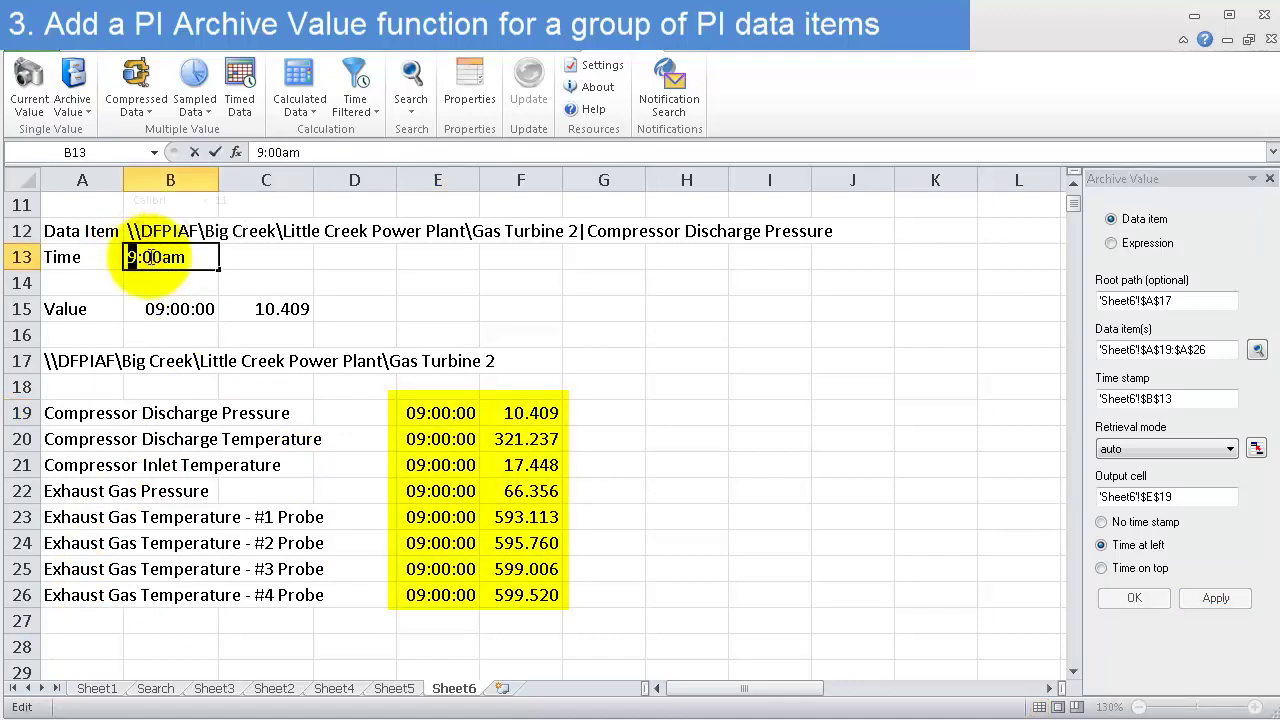
key(Delete)
text(3)
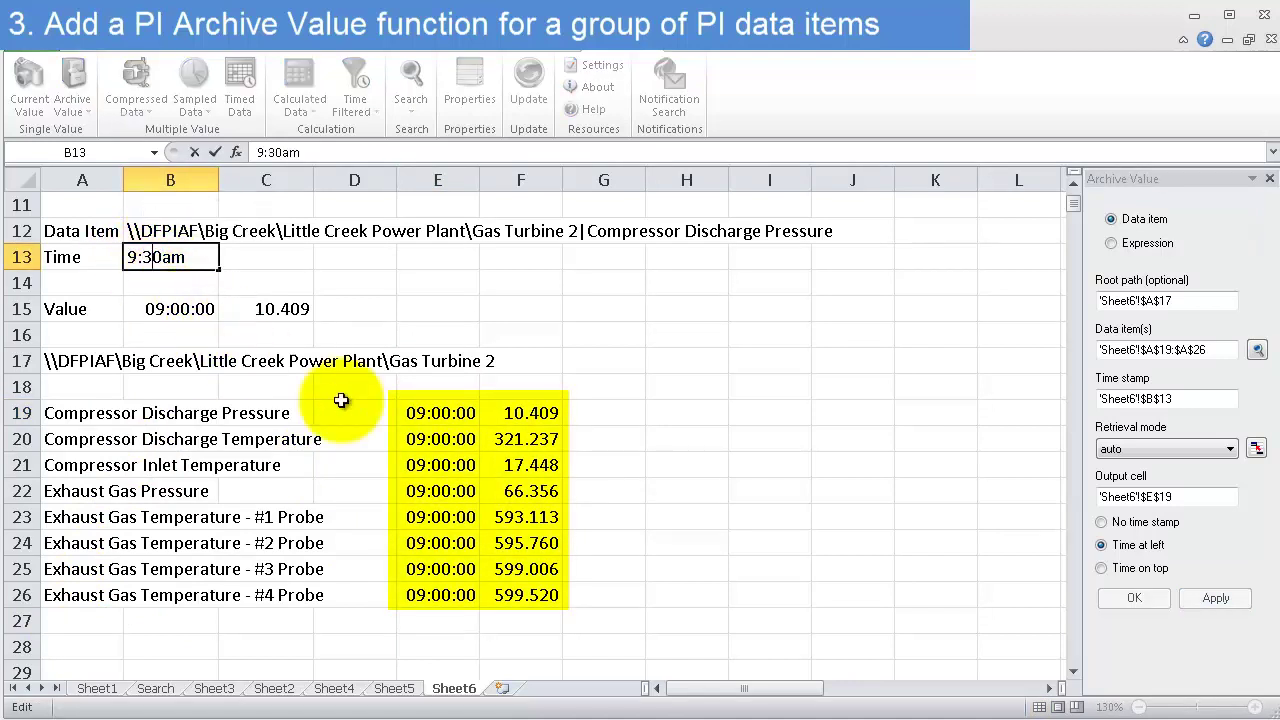
key(Return)
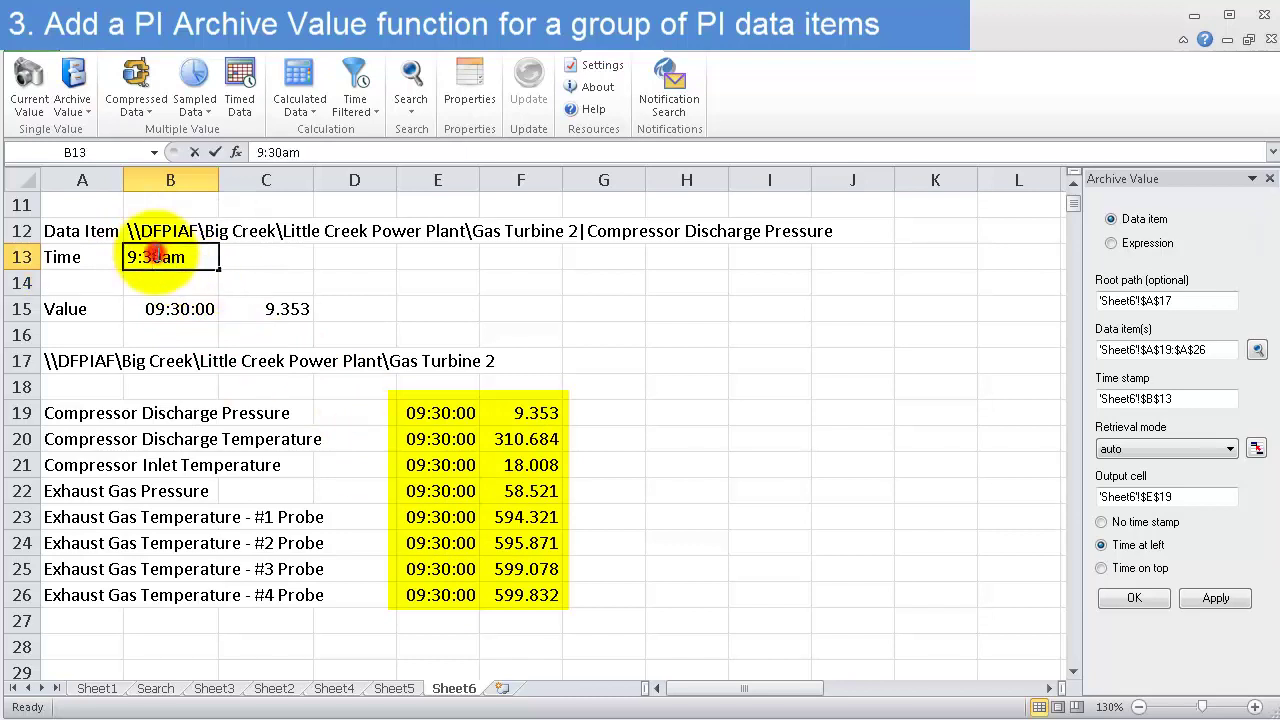
double_click(145, 257)
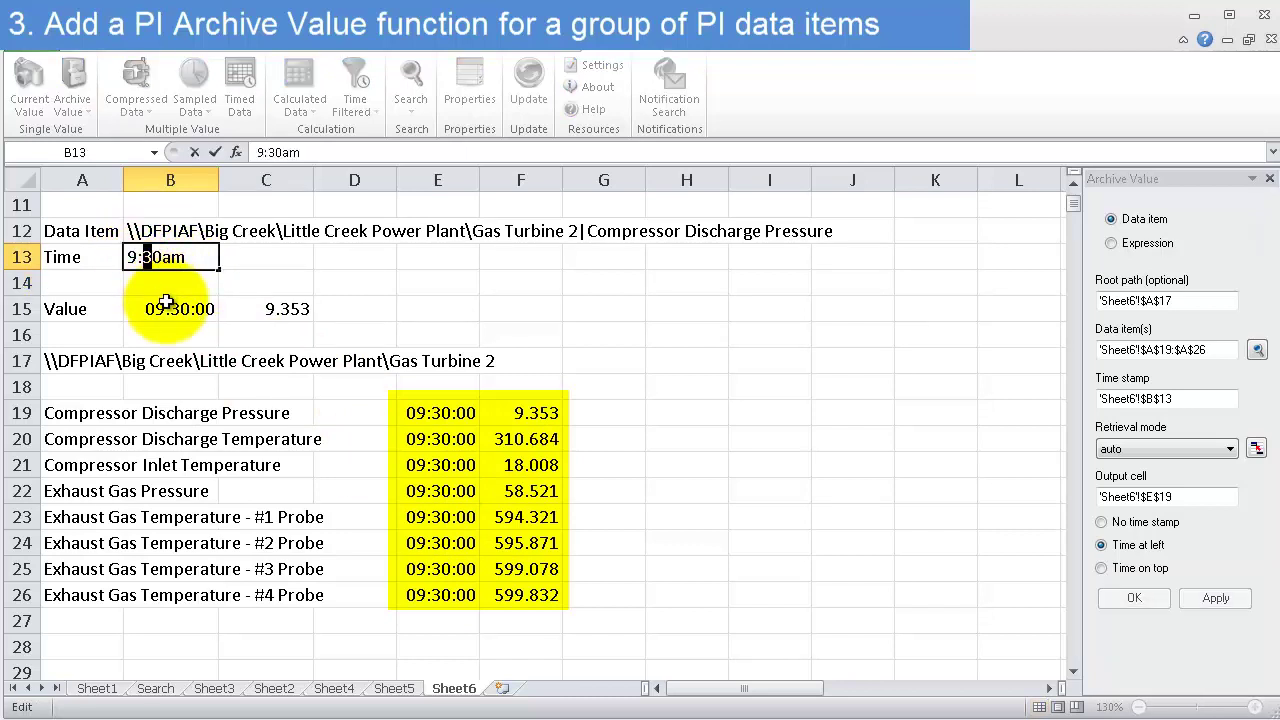